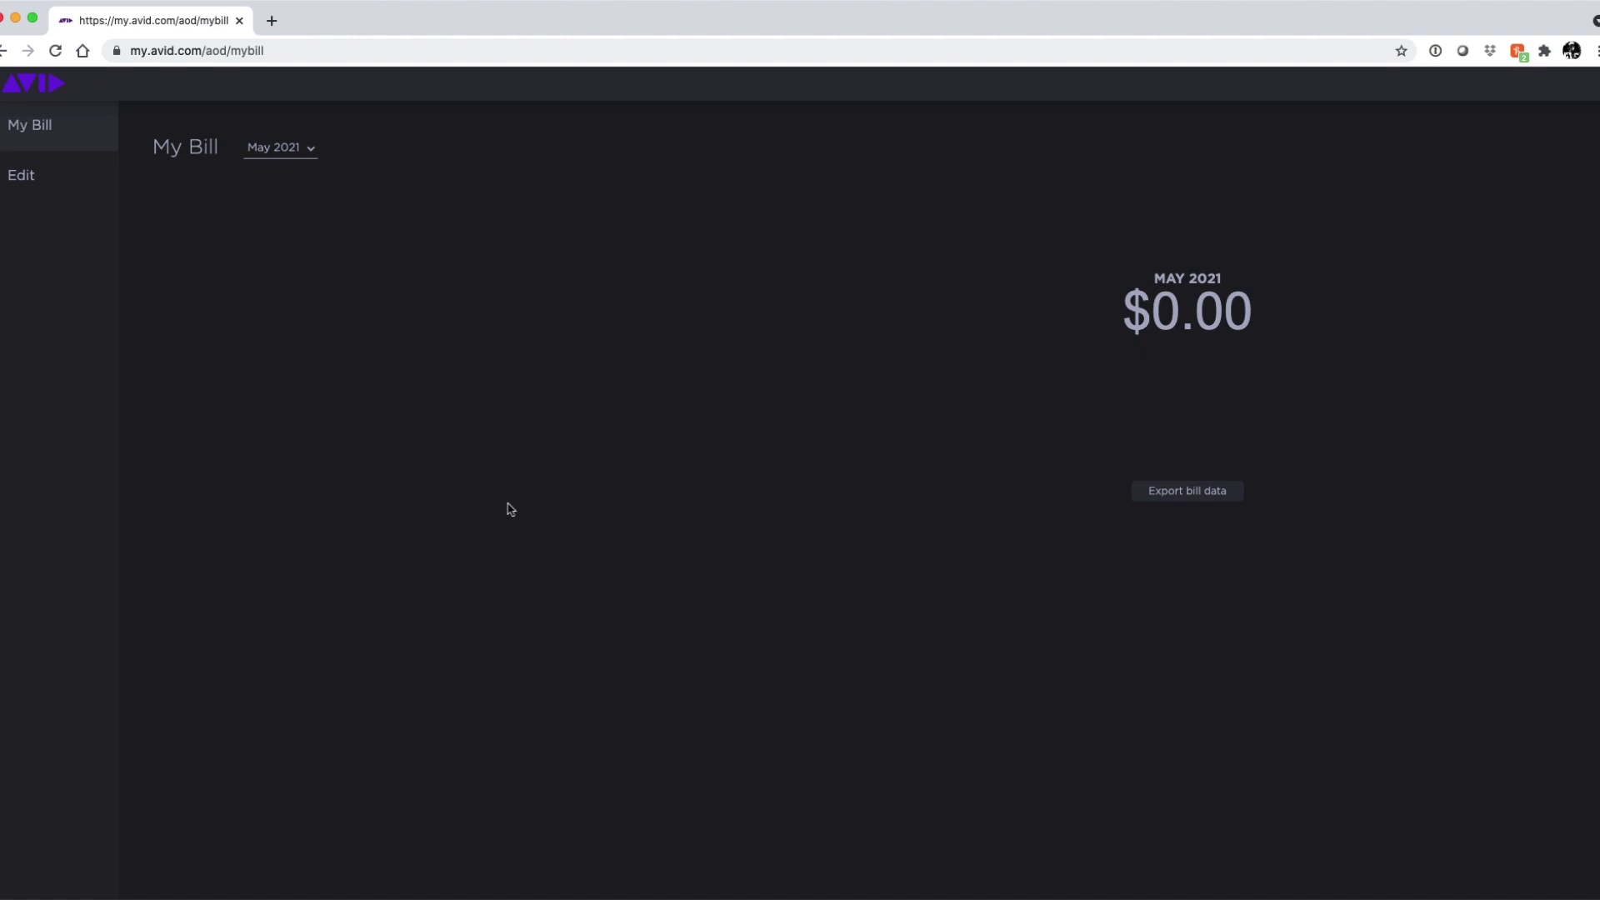
Step: Open the Edit On Demand subscriptions page and expand the user lists of both Base Subscriptions
click(73, 197)
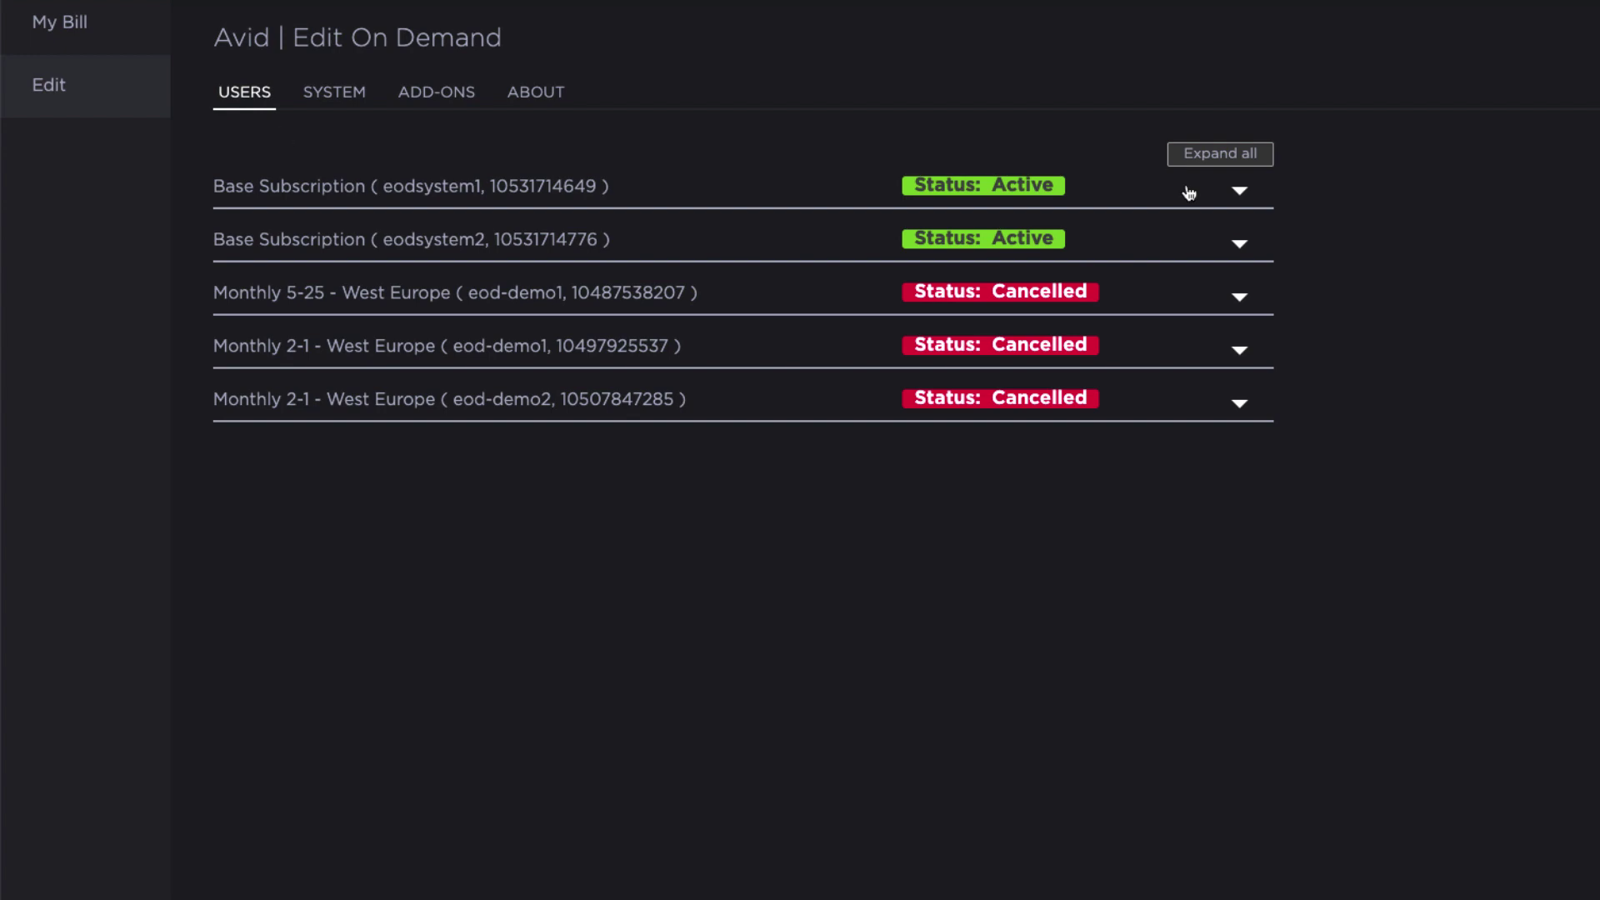
click(1238, 191)
click(1240, 314)
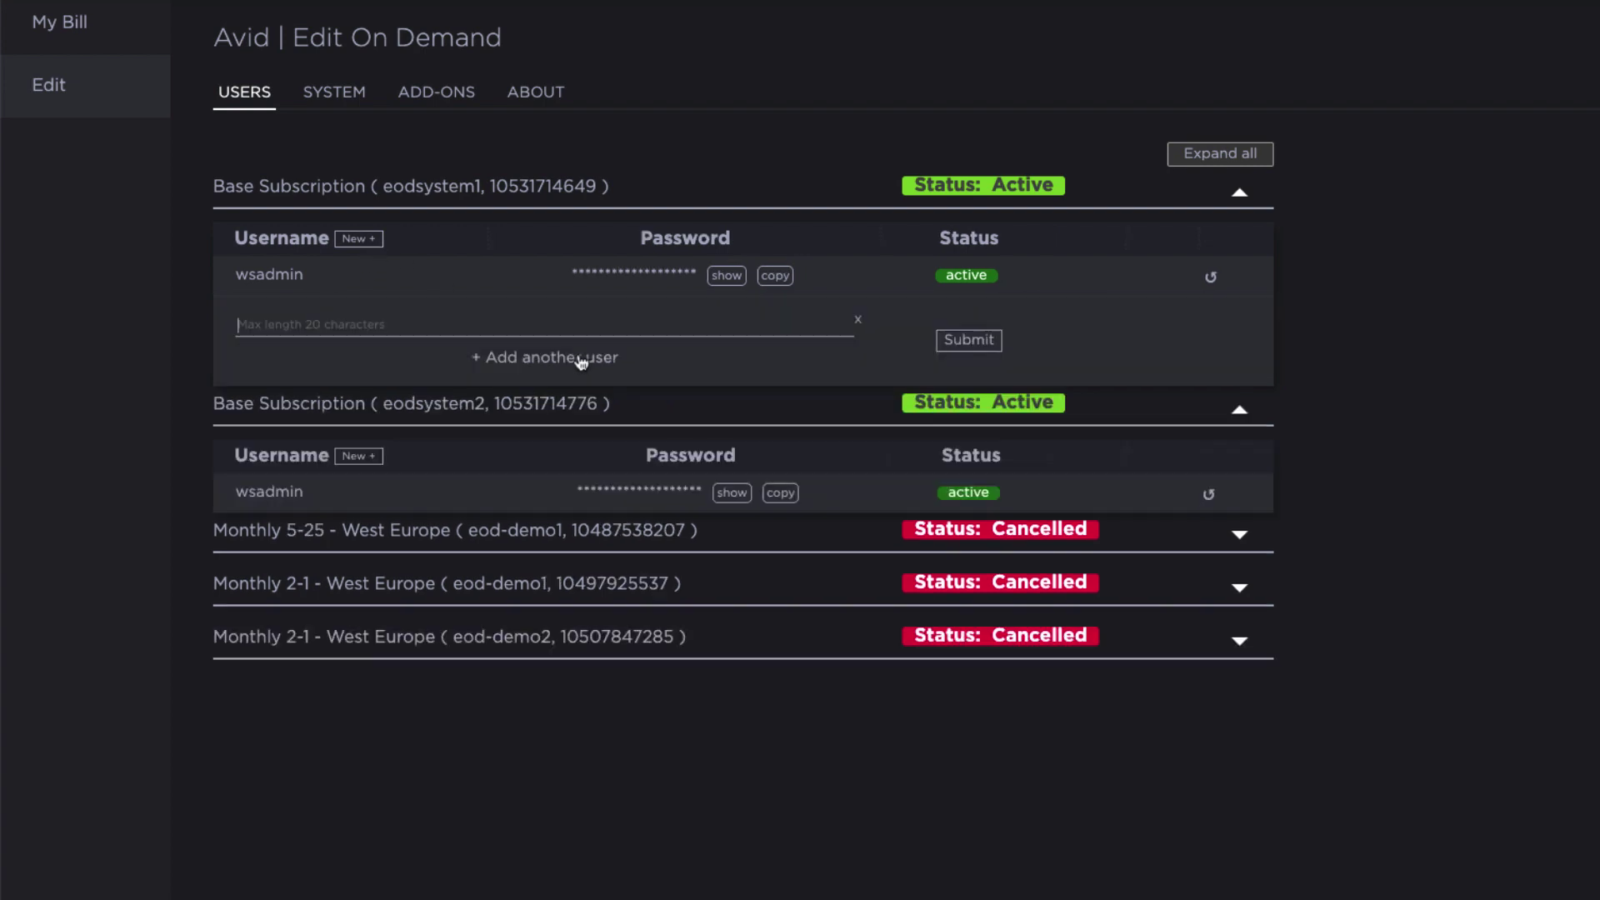
Step: Enter two new usernames under the first Base Subscription and submit both accounts
click(500, 357)
text(Danny)
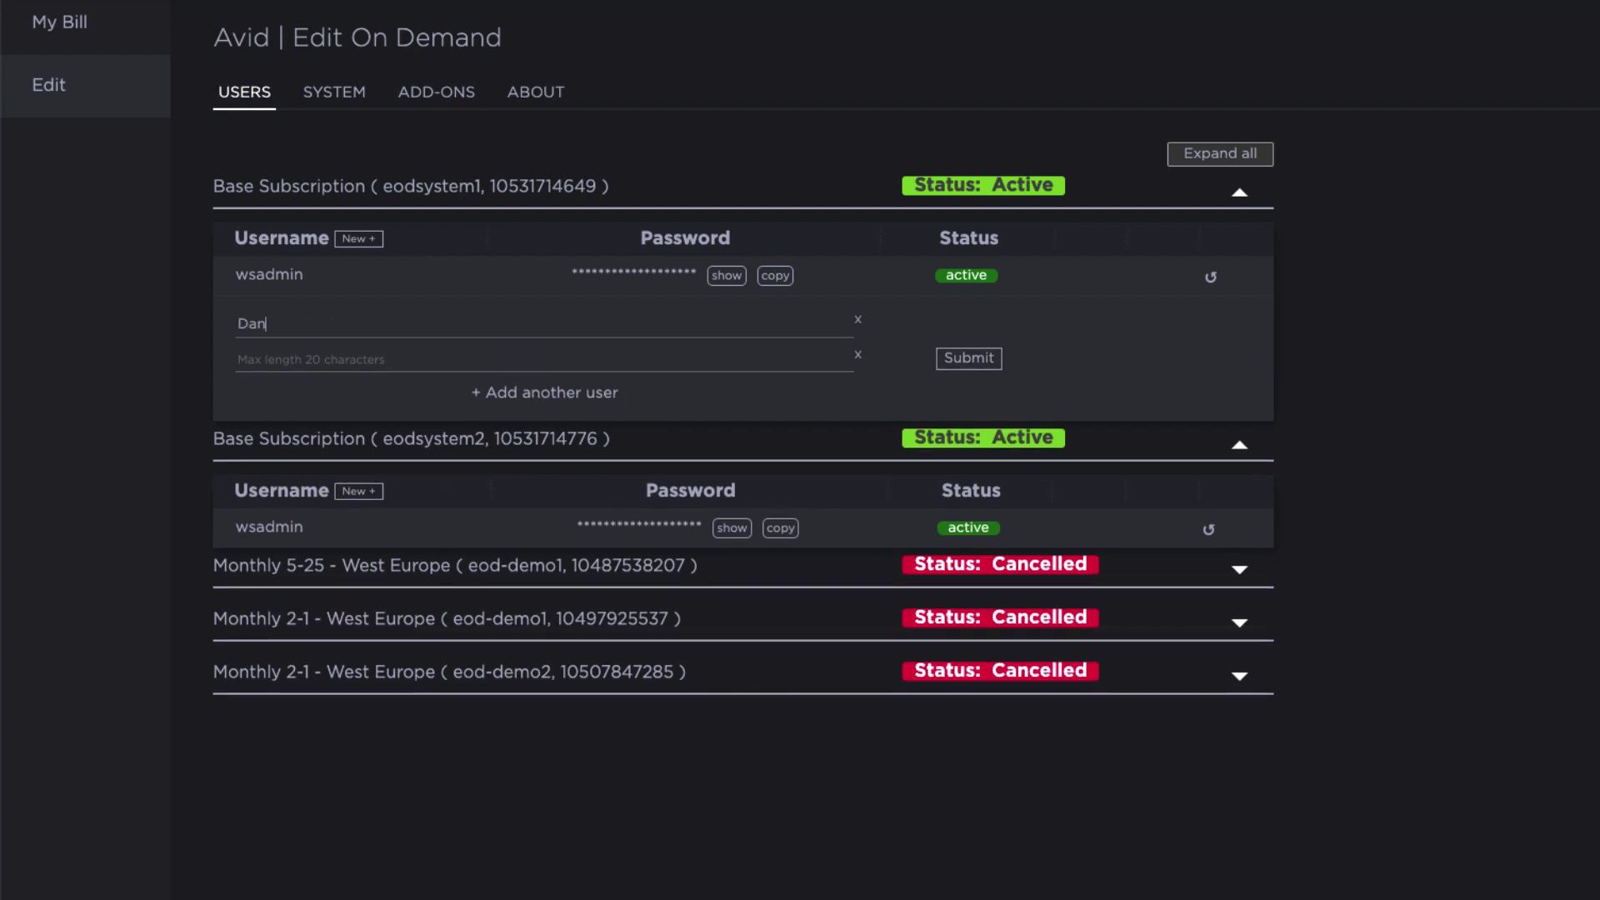
click(485, 359)
text(Claudia)
click(968, 359)
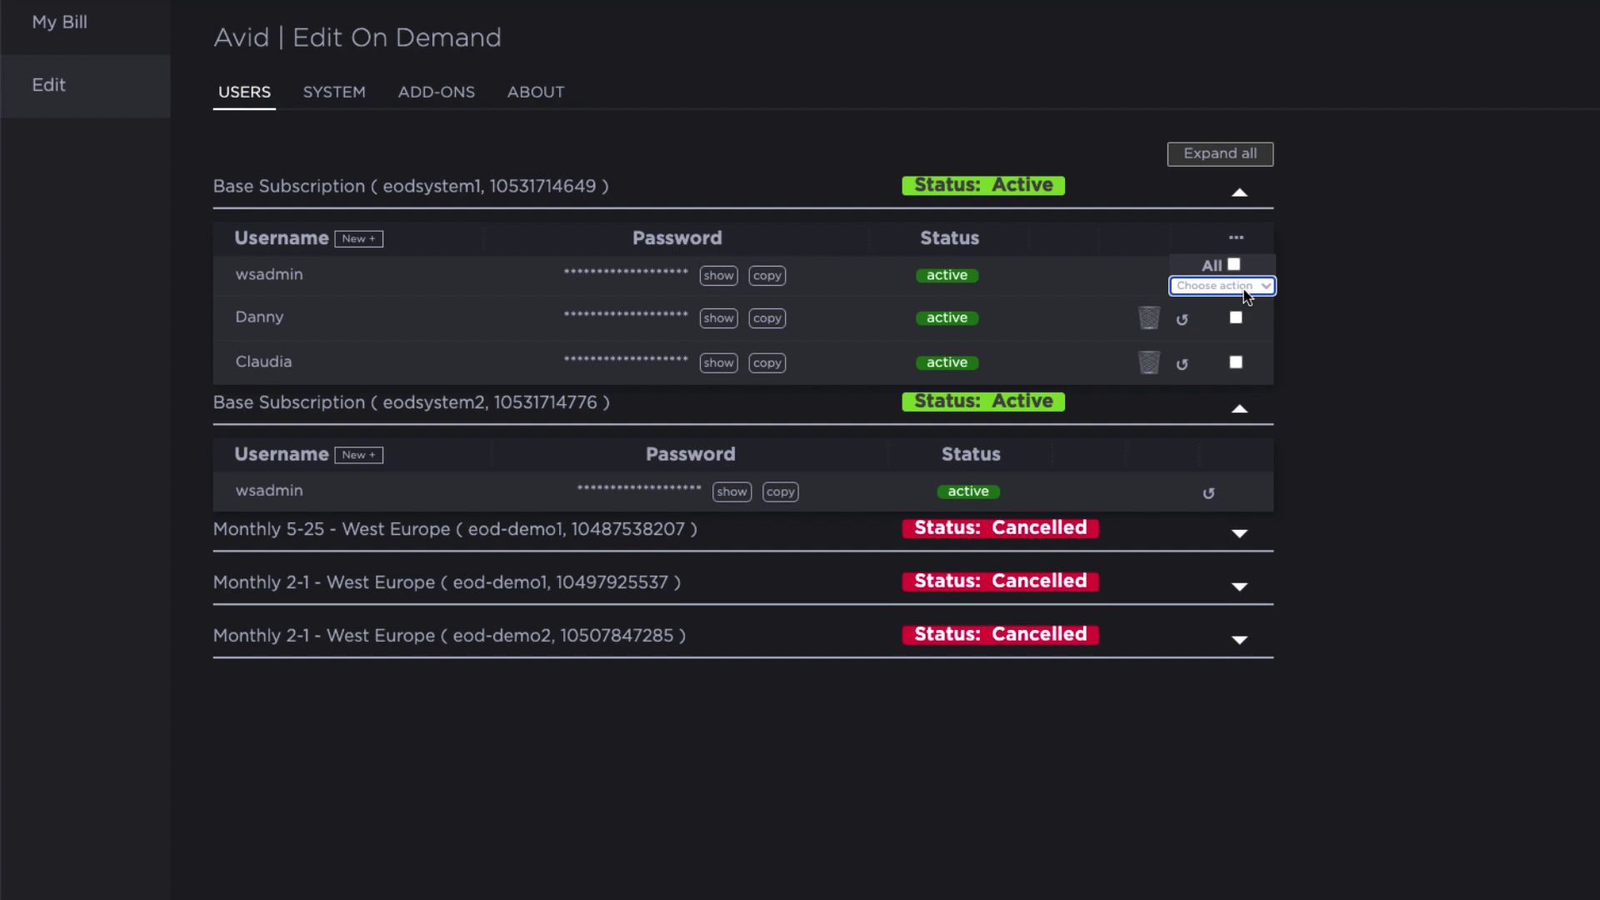
click(1237, 317)
key(Tab)
key(space)
click(1265, 286)
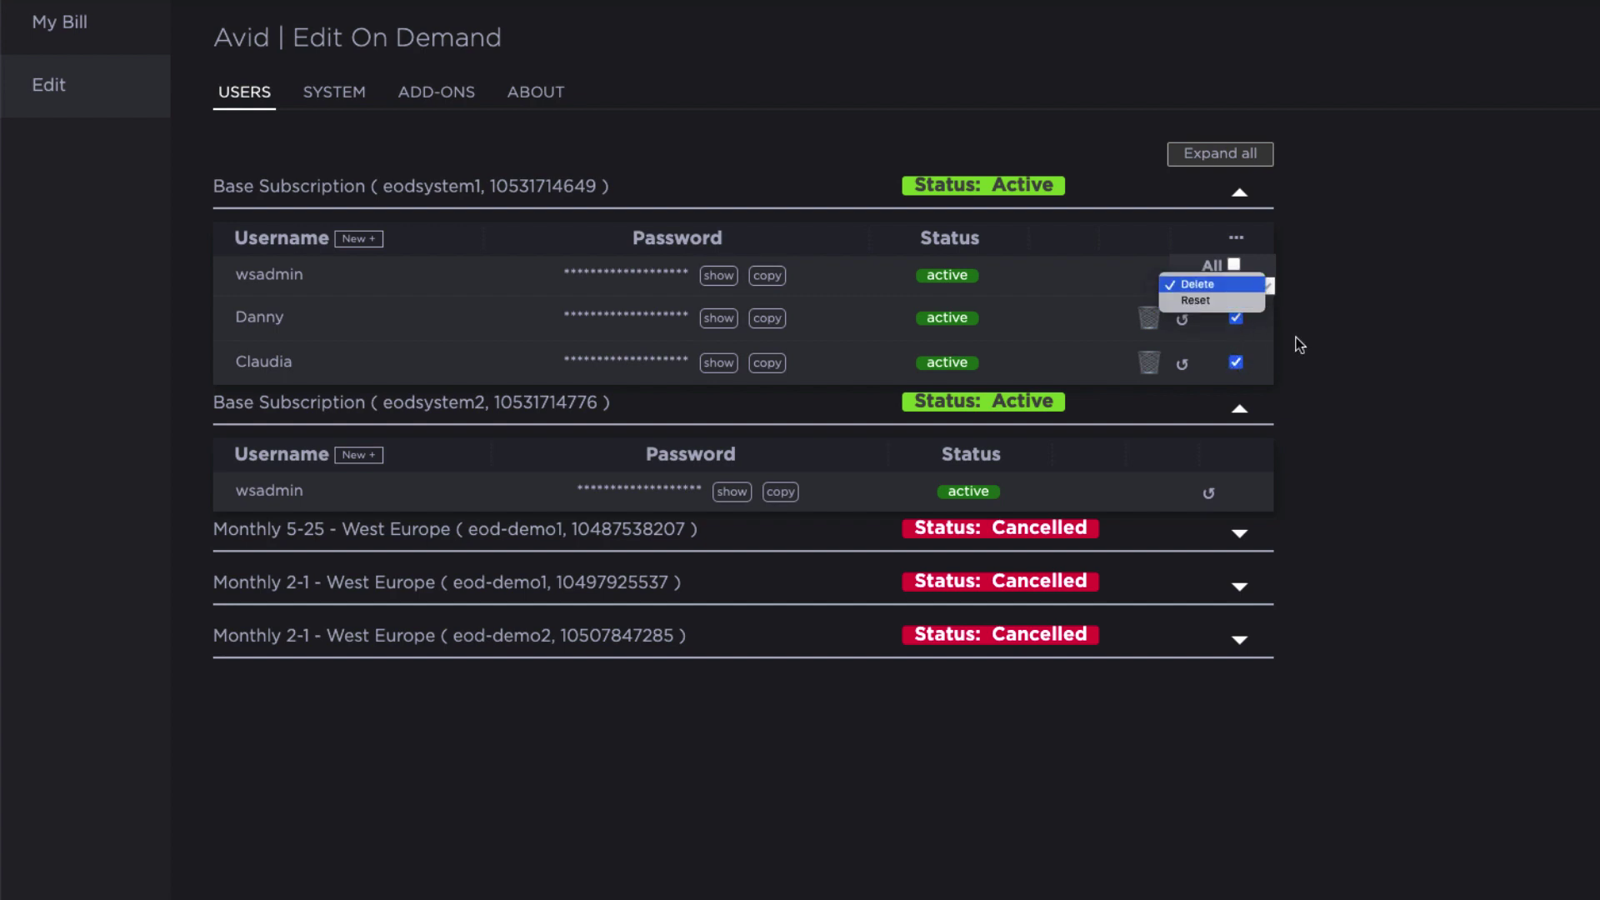
click(1225, 284)
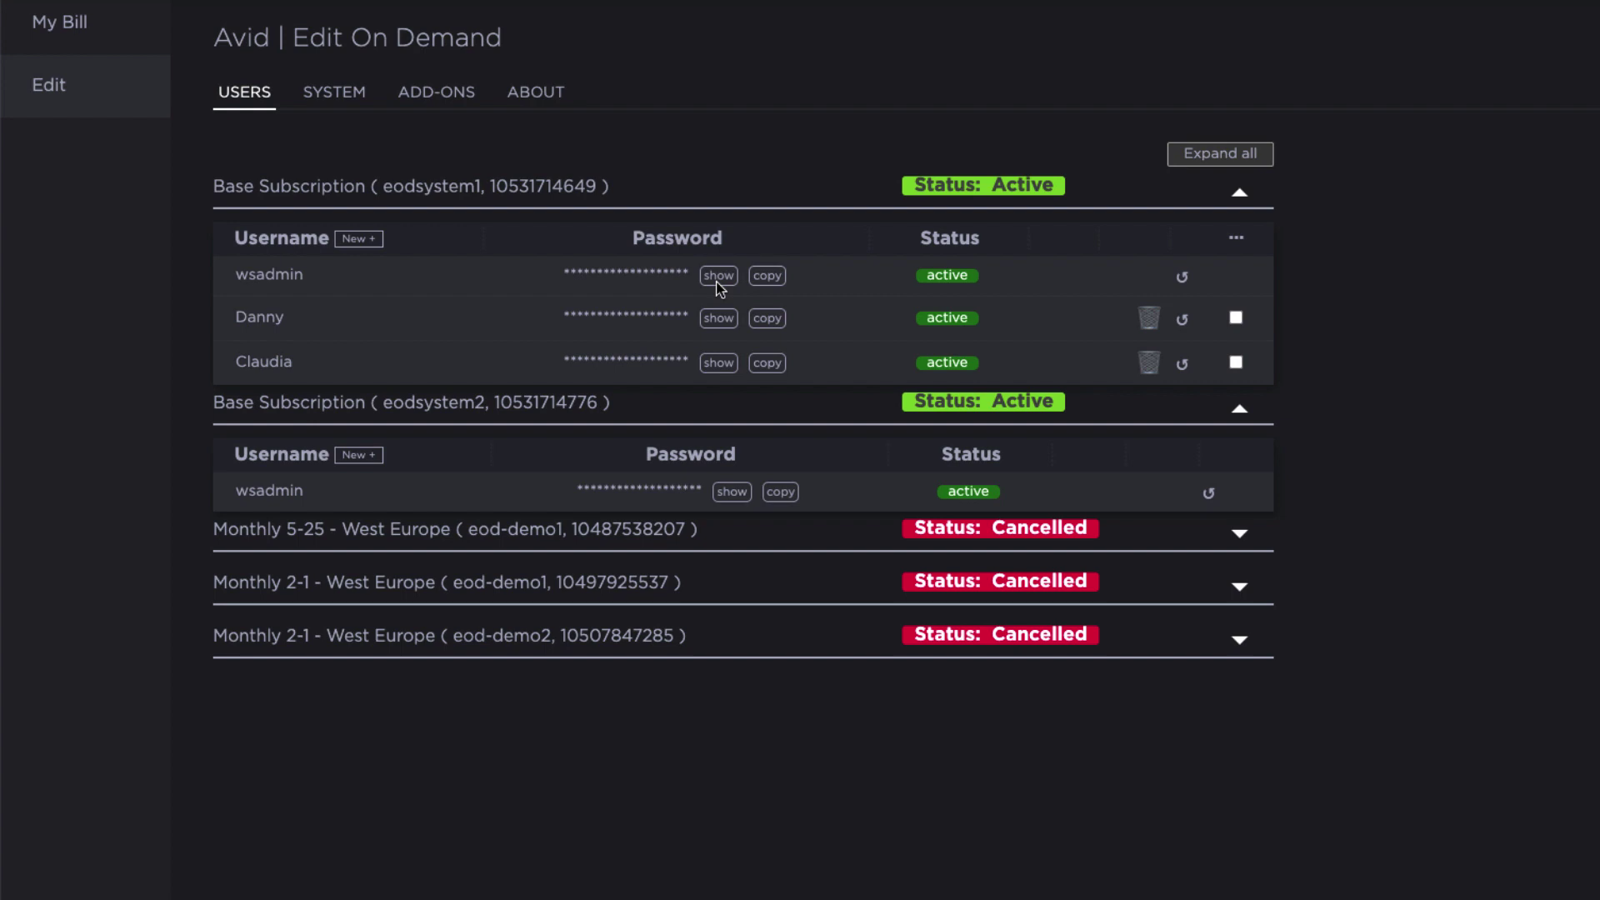
click(718, 277)
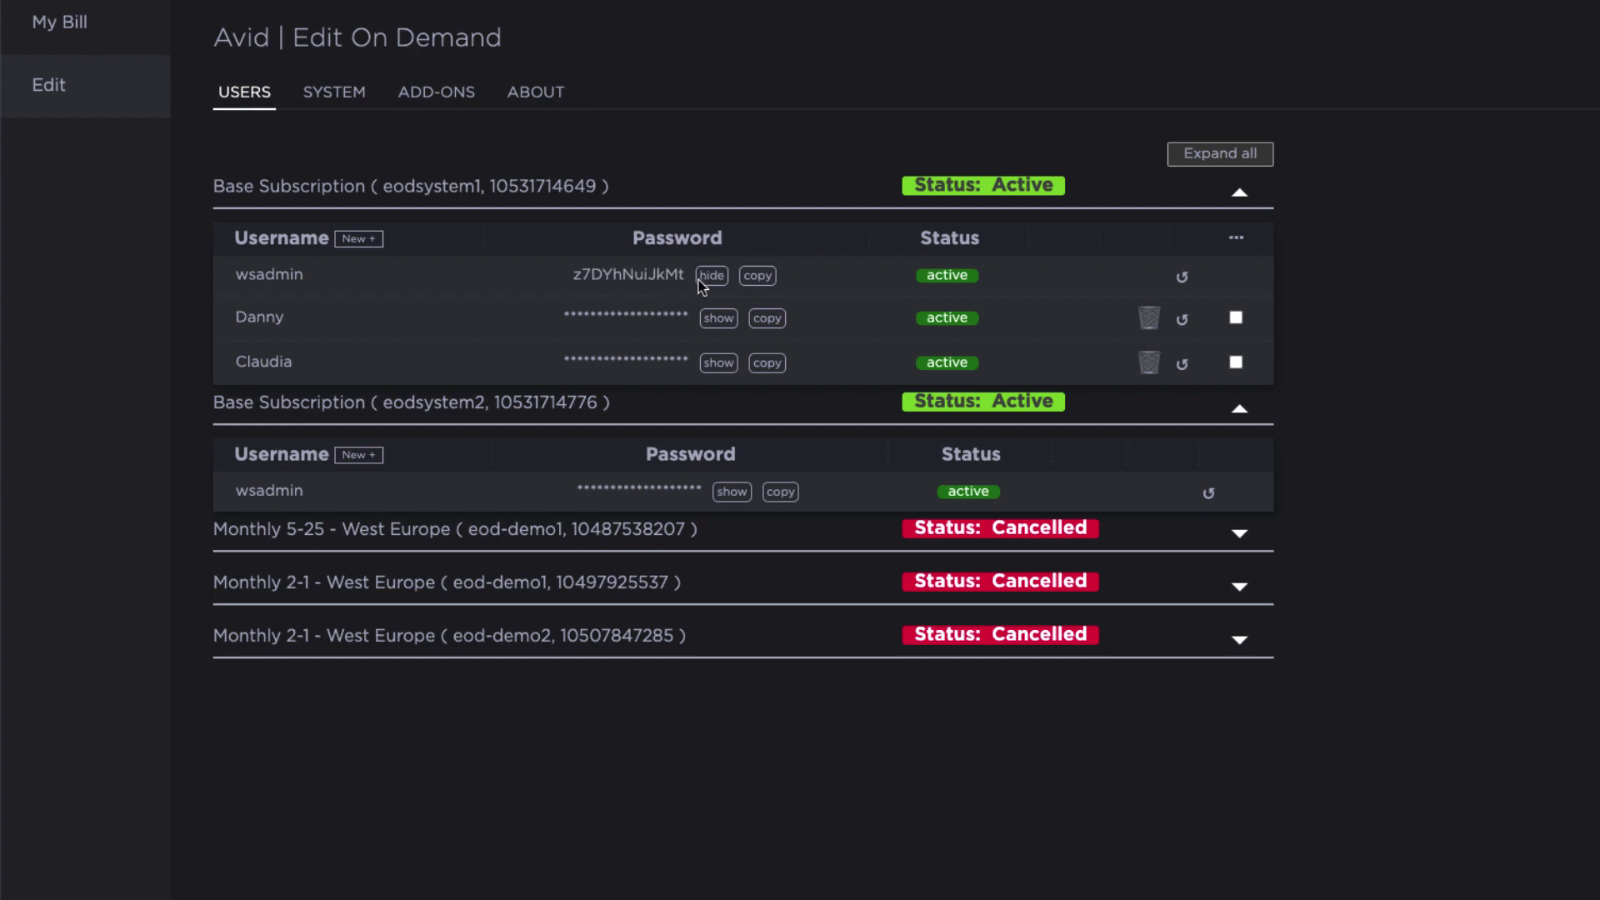
drag(573, 275, 701, 286)
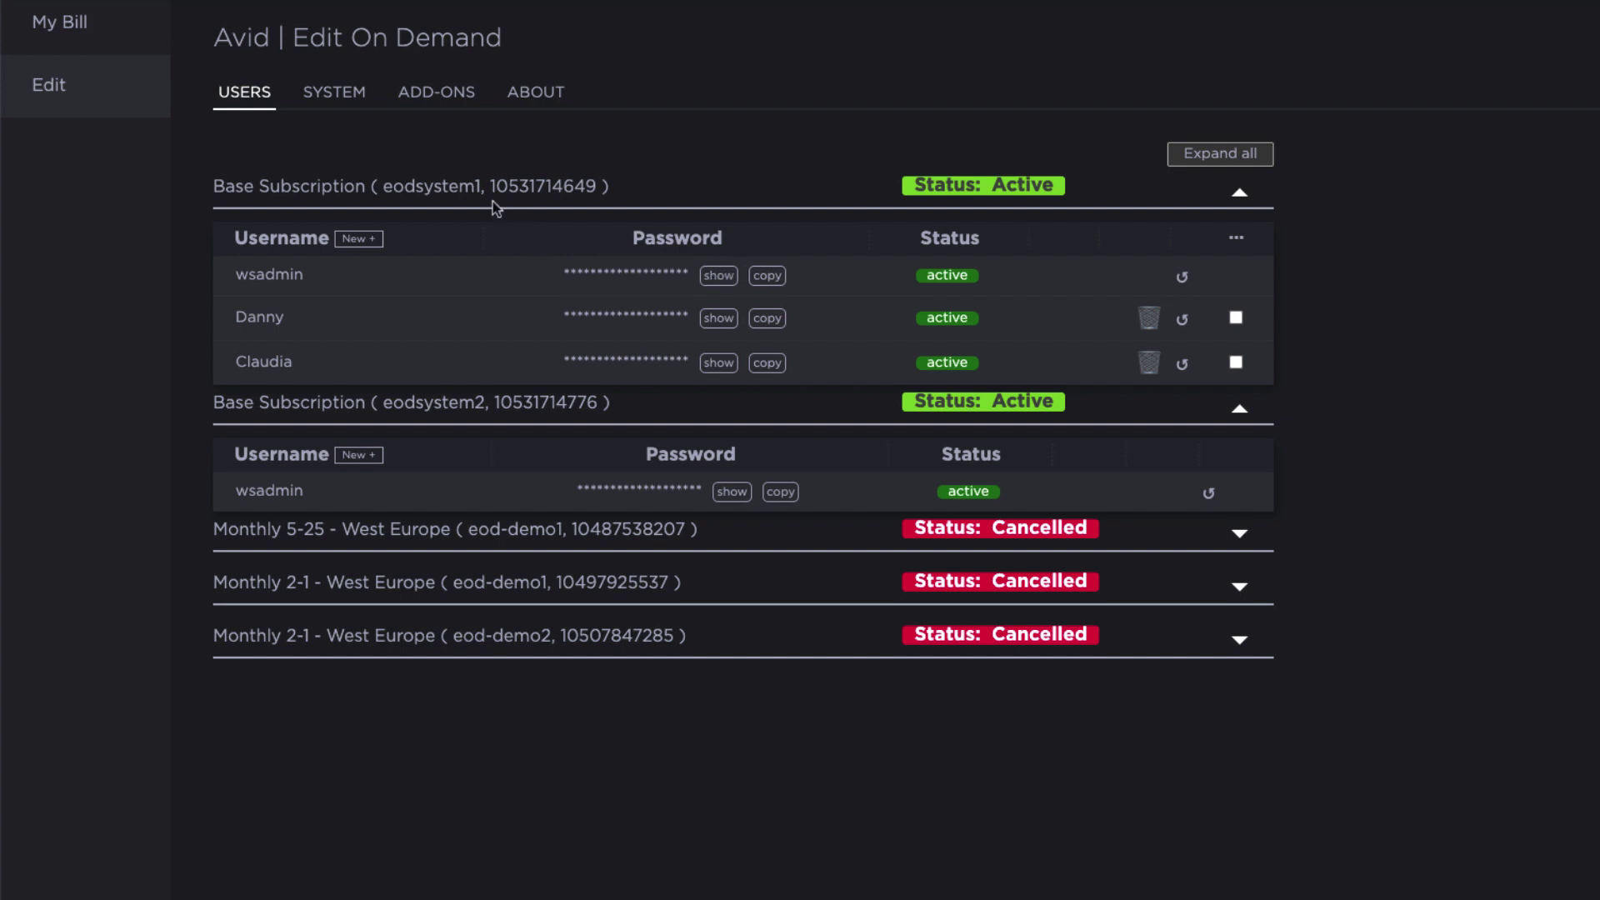
Step: Accept the Teradici licence and download the macOS Software Client installer pcoip-client_21.03.1.dmg
click(316, 97)
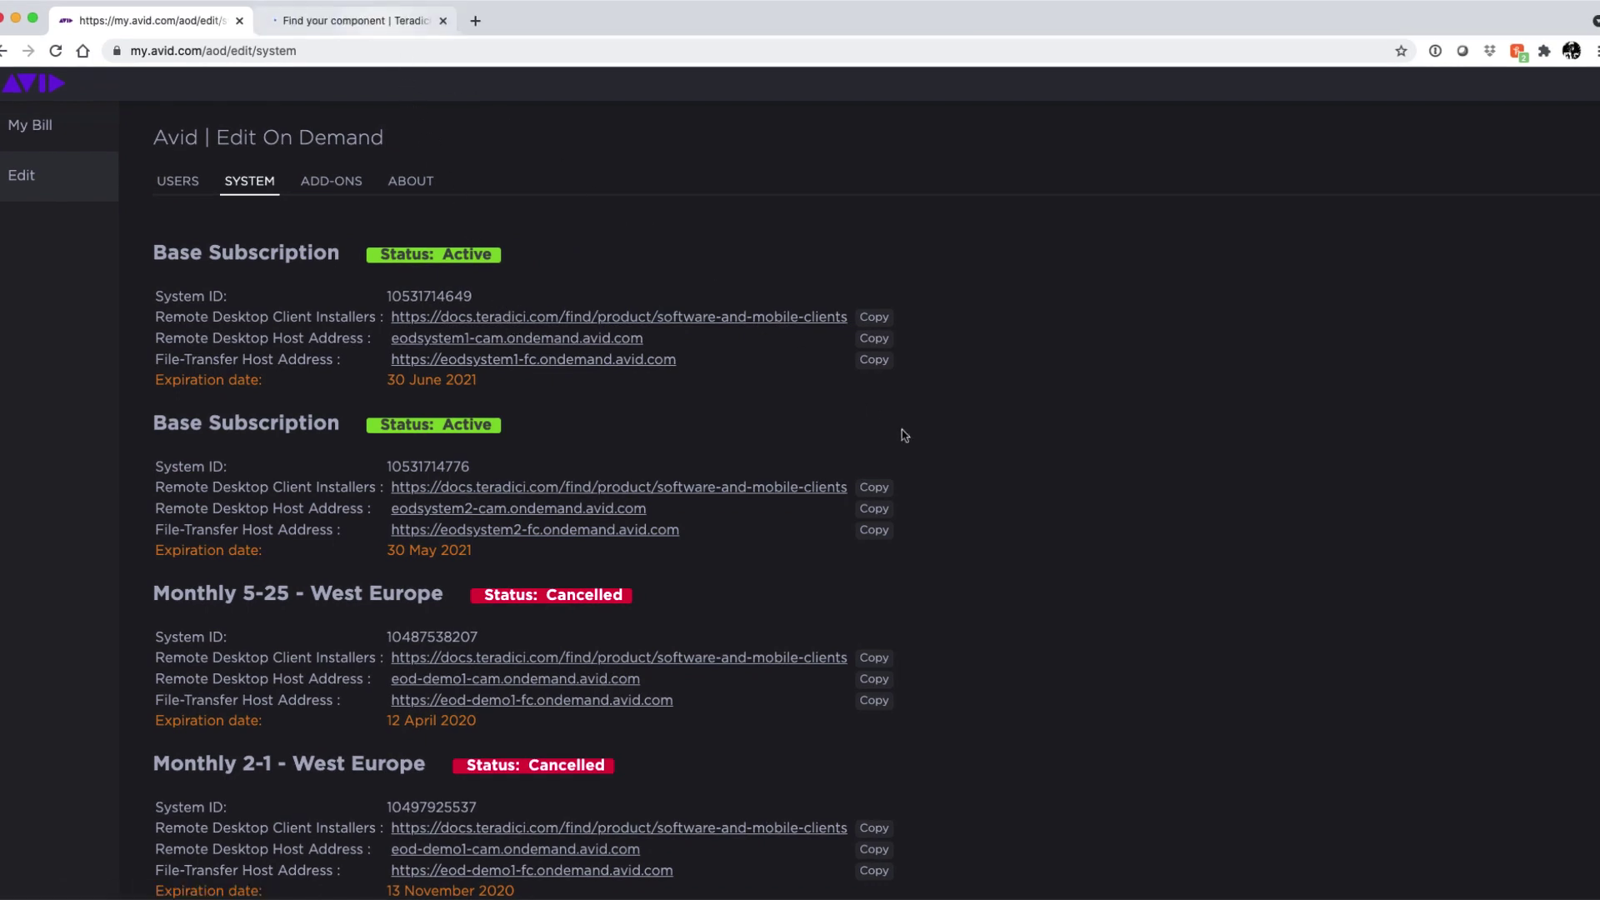
key(ctrl+Tab)
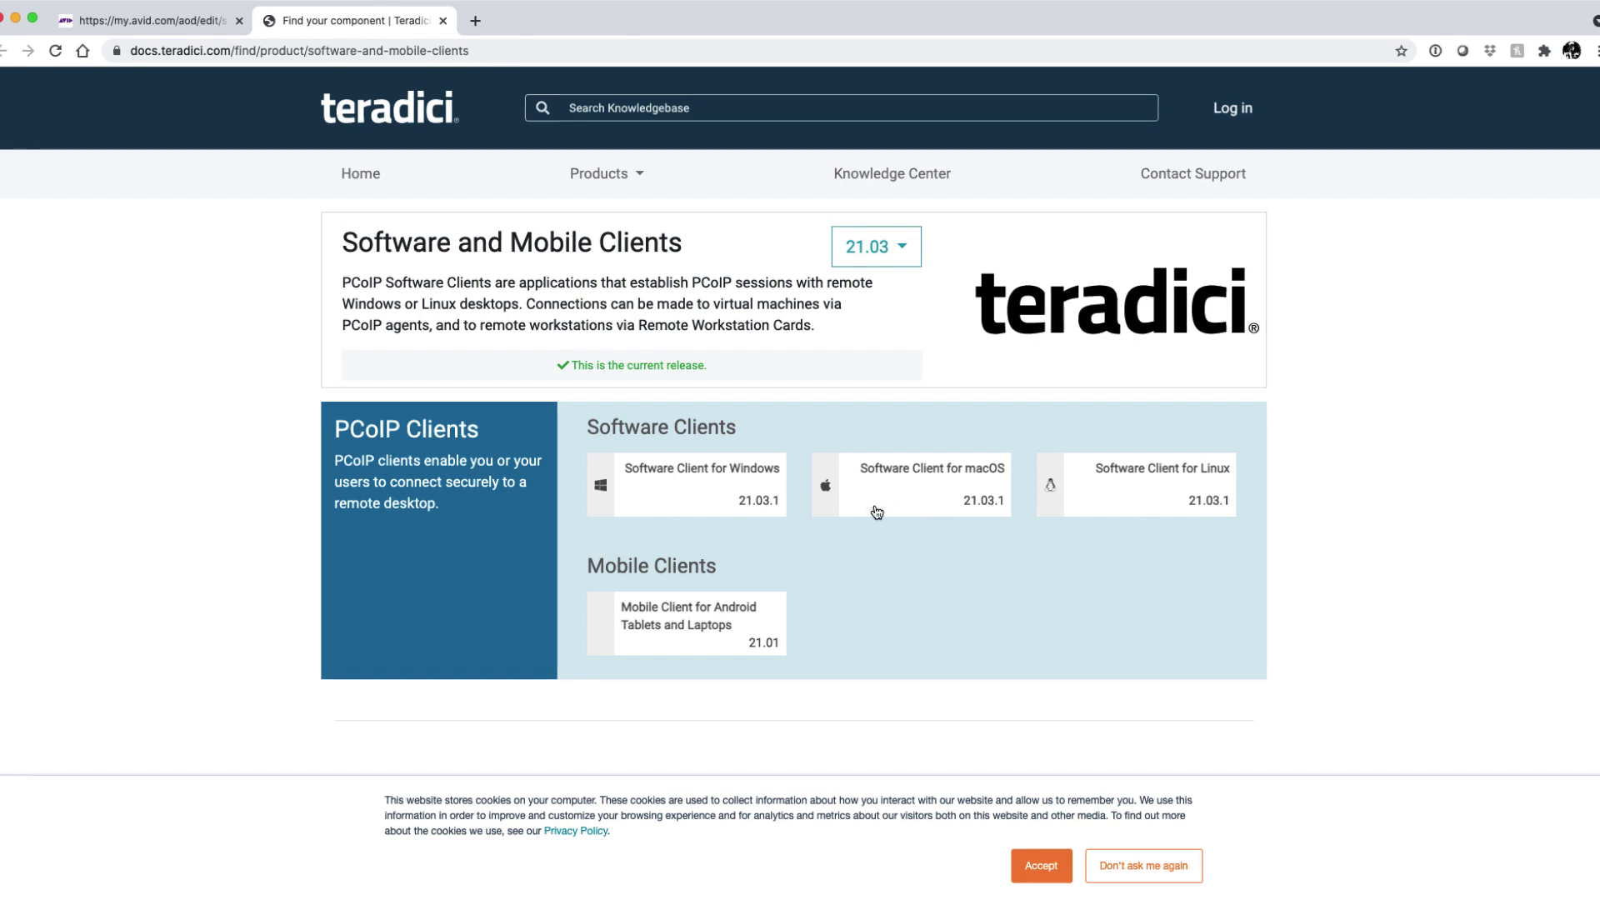
click(947, 492)
click(1367, 462)
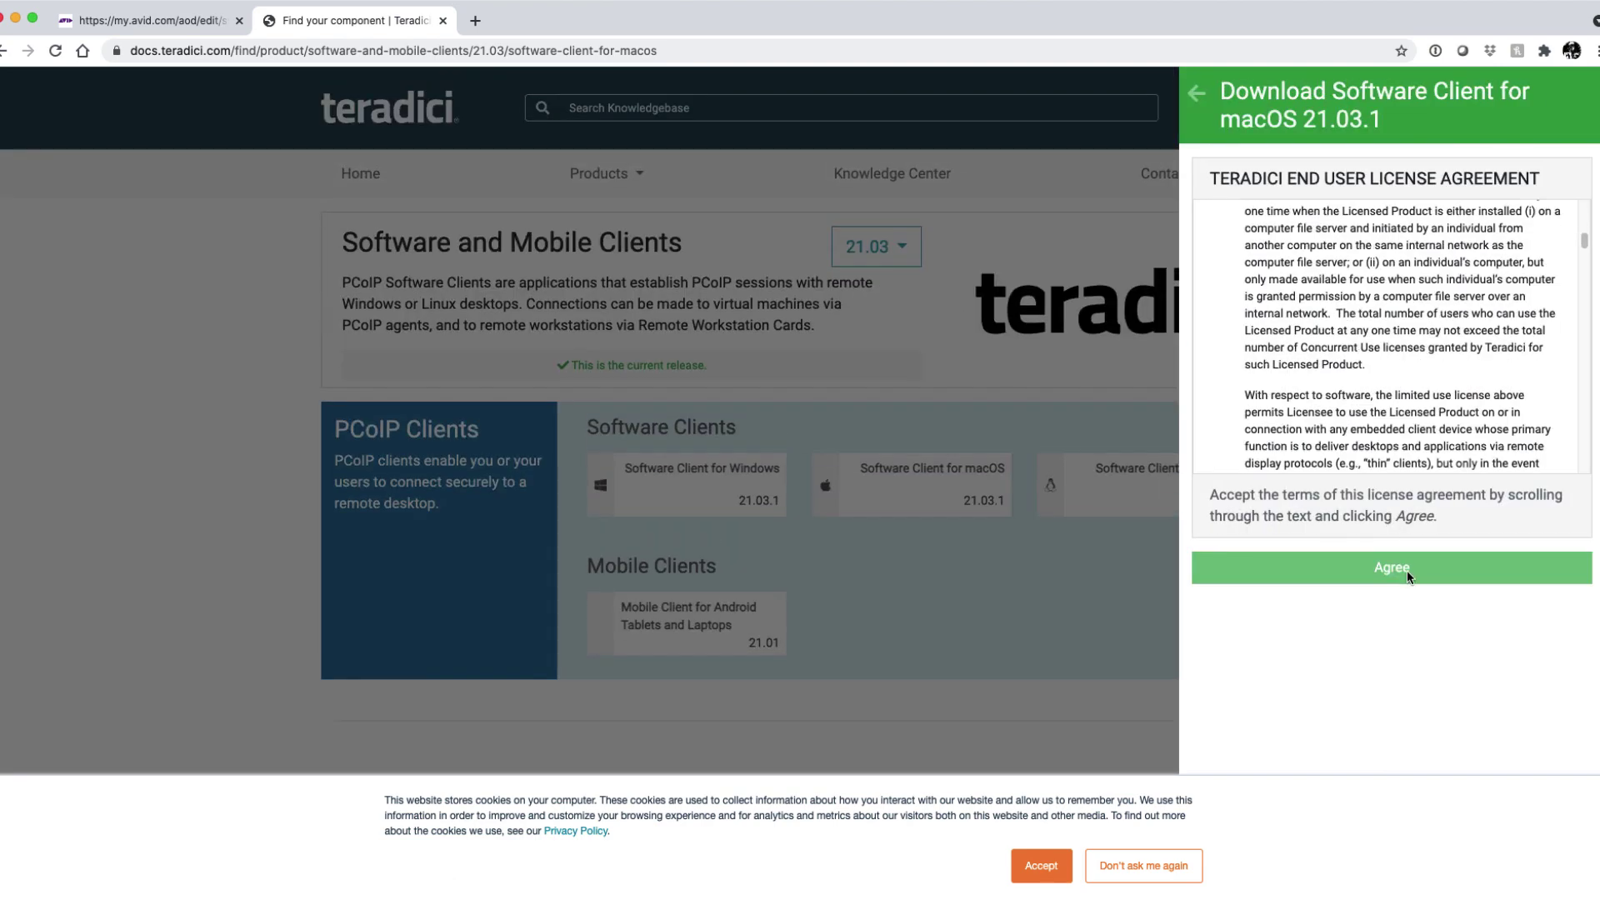
click(1406, 577)
click(1325, 358)
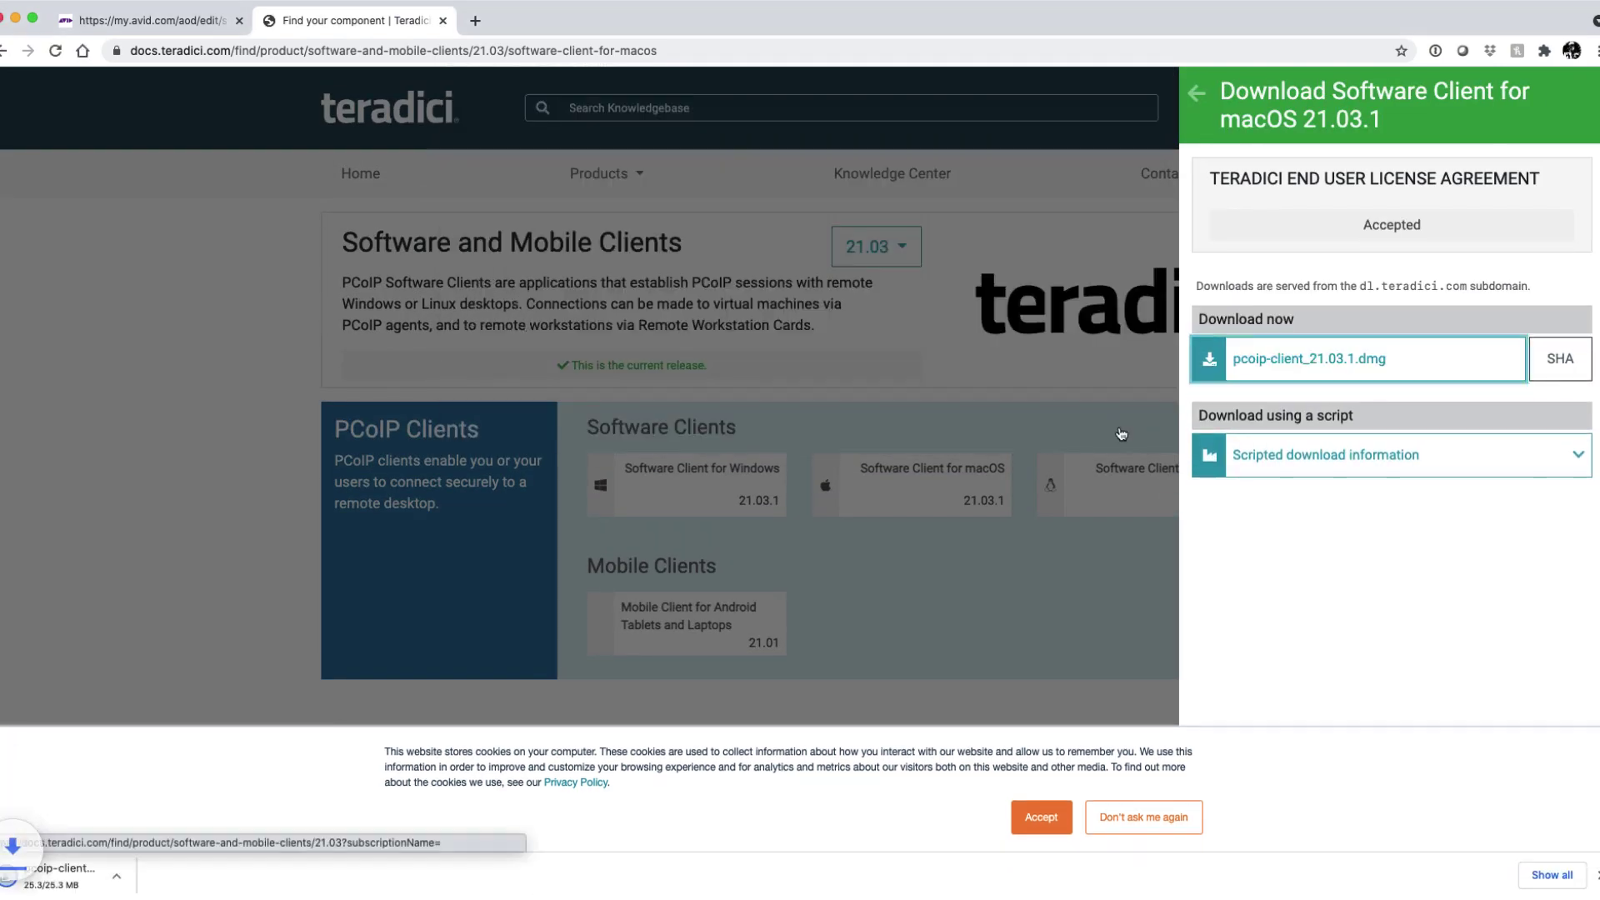
Step: Install PCoIPClient 21.03.1 from the disk image into Applications, replacing the older copy
click(732, 476)
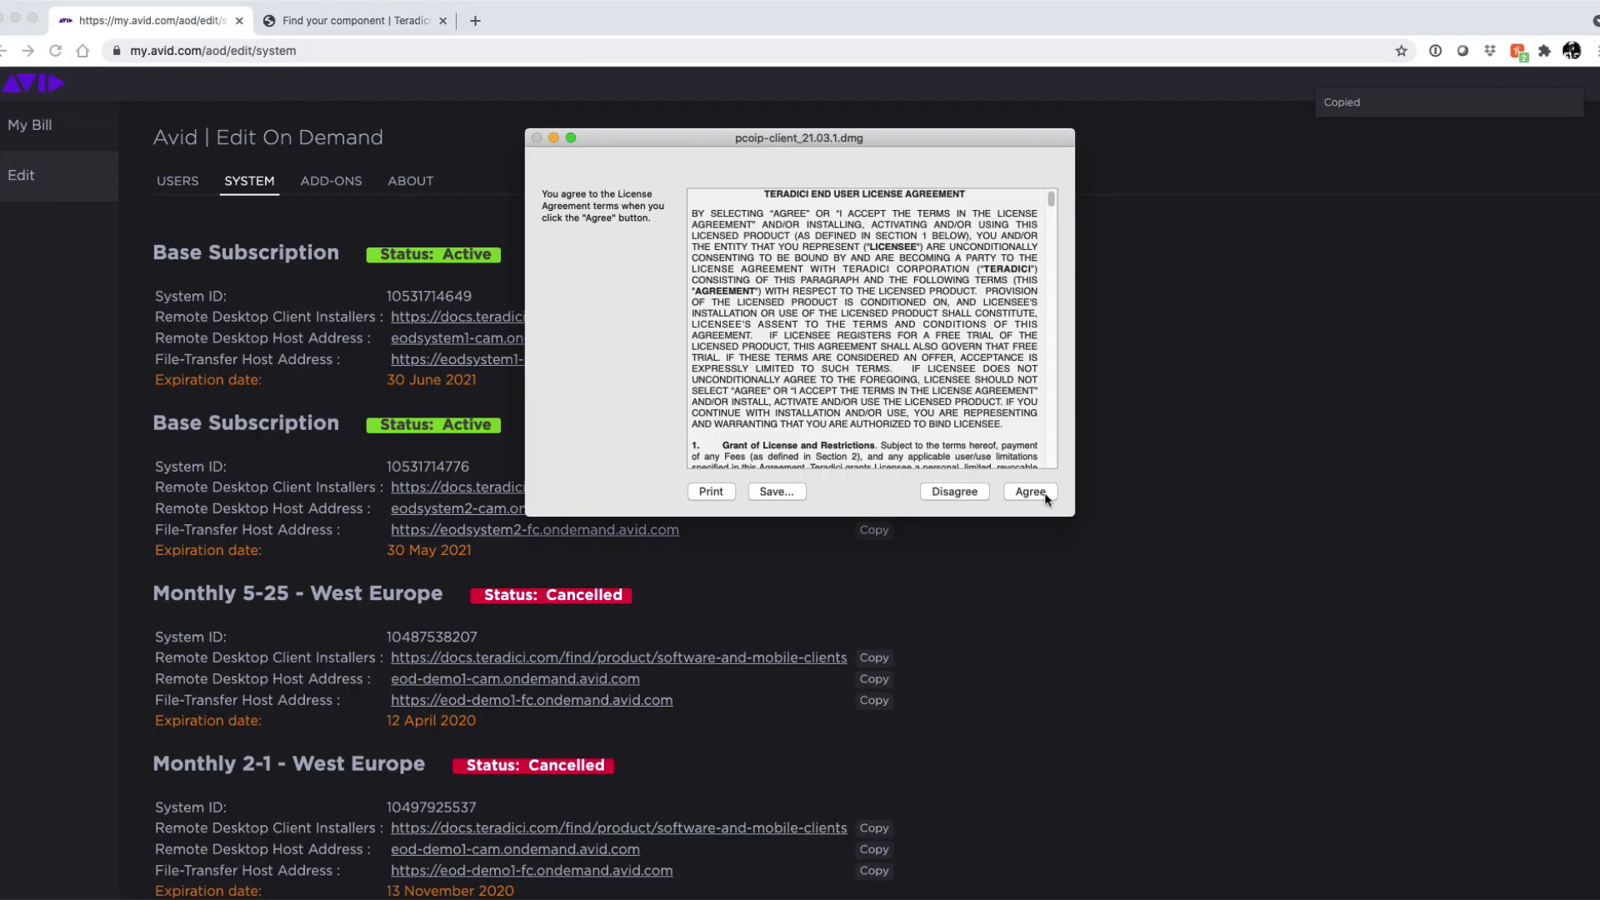
click(1047, 500)
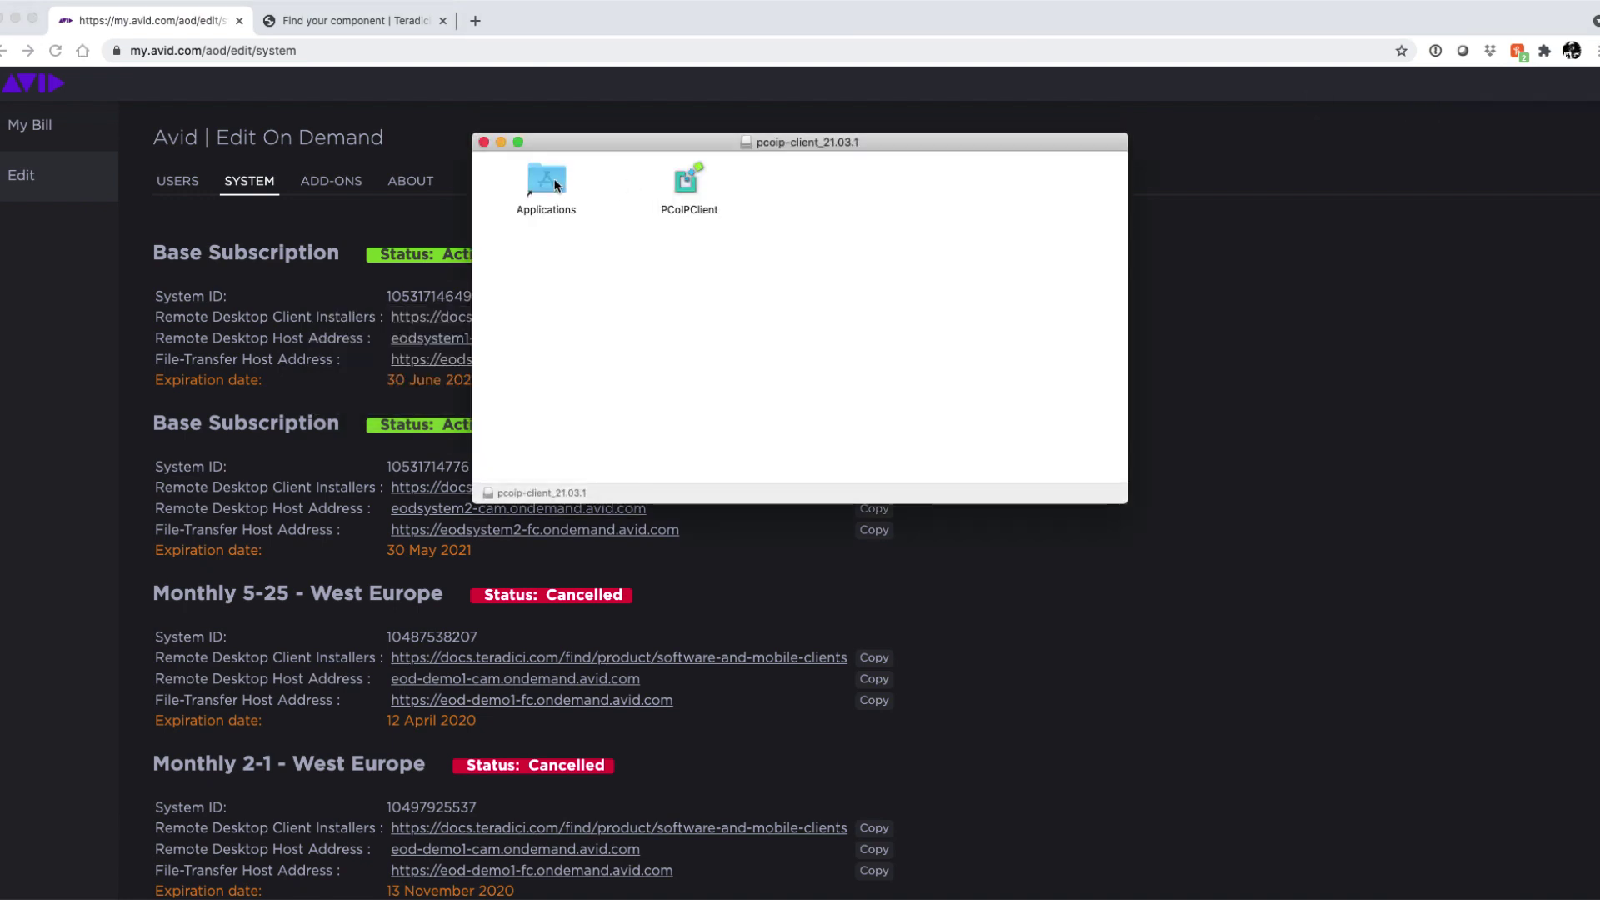
click(669, 202)
drag(669, 203, 546, 179)
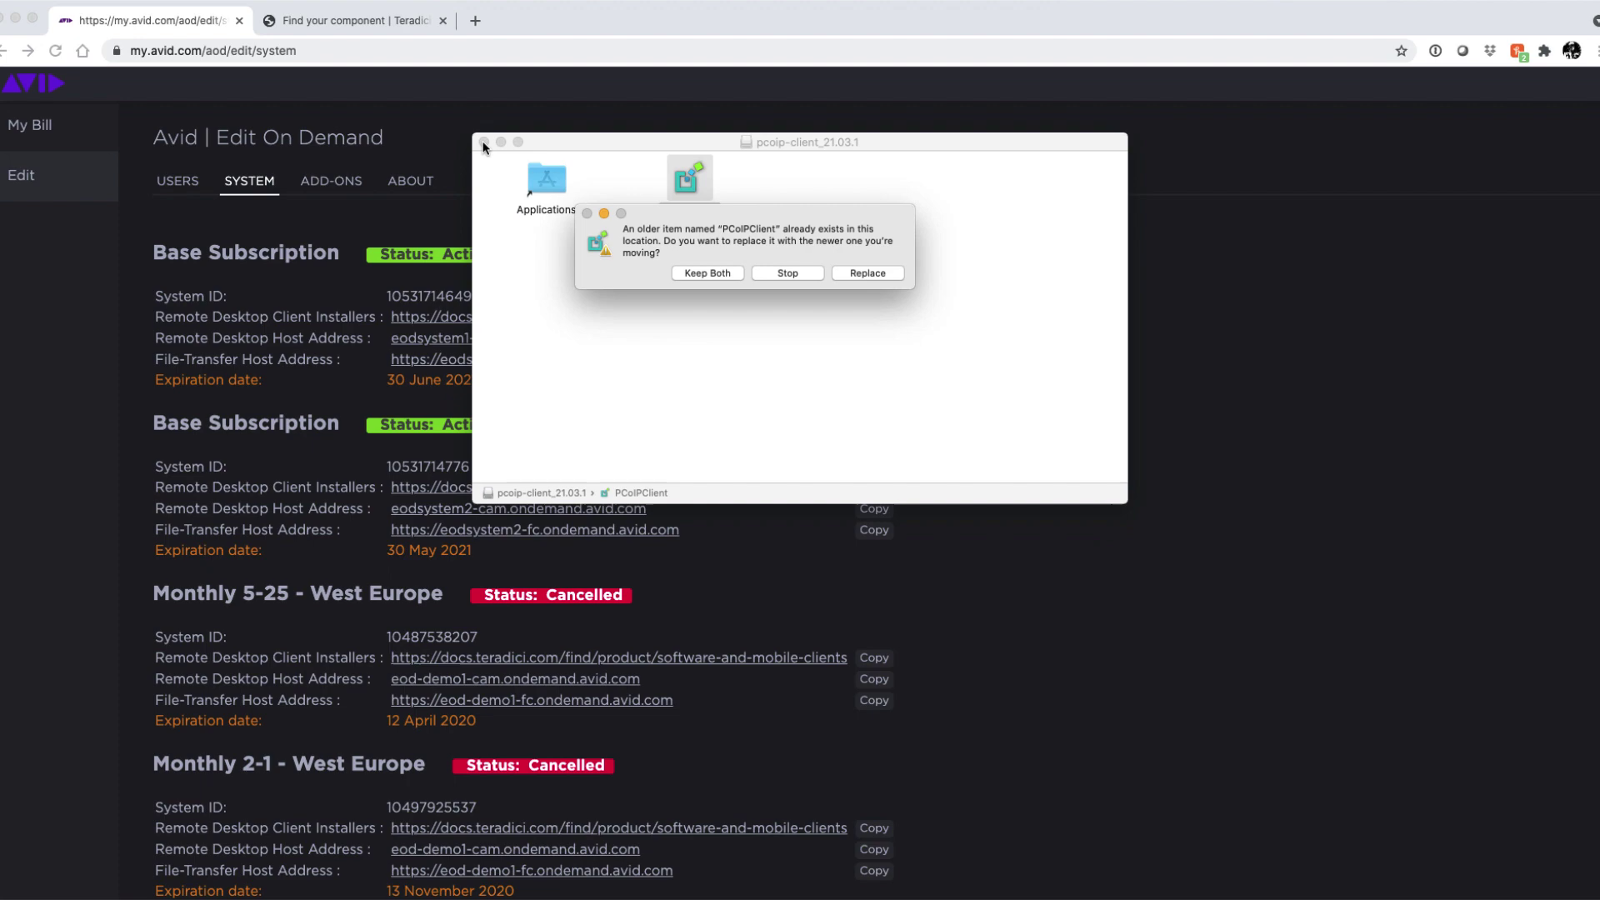
key(Return)
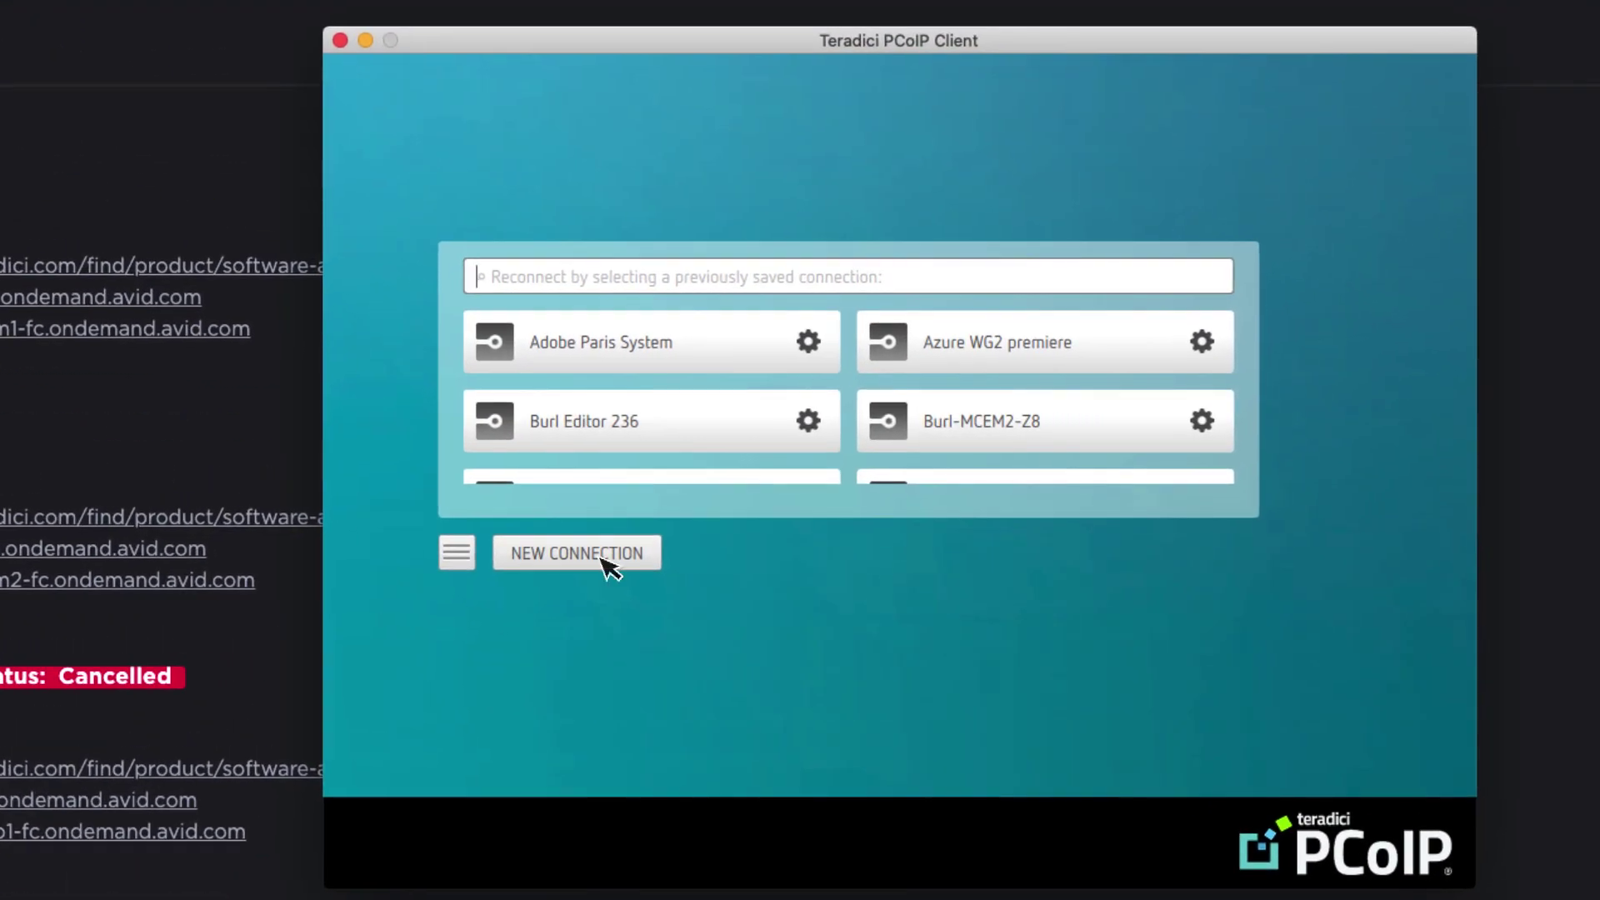
Step: Create and save a connection named eodsystem1 to the pasted eodsystem1-cam.ondemand.avid.com host
click(967, 518)
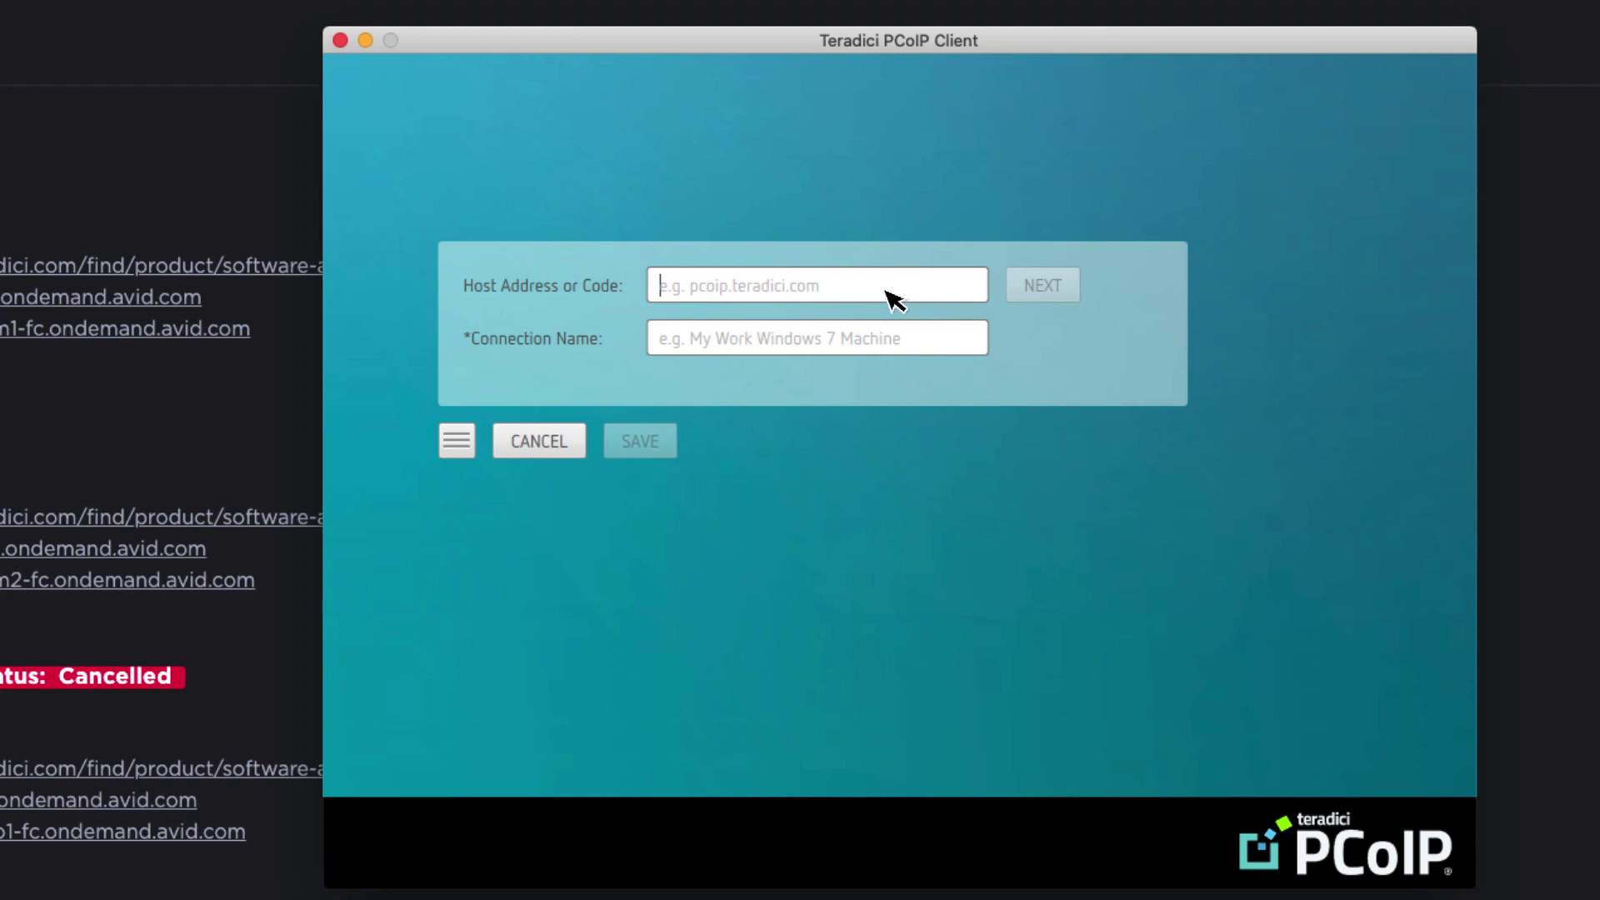
text(eodsystem1-cam.ondemand.avid.com)
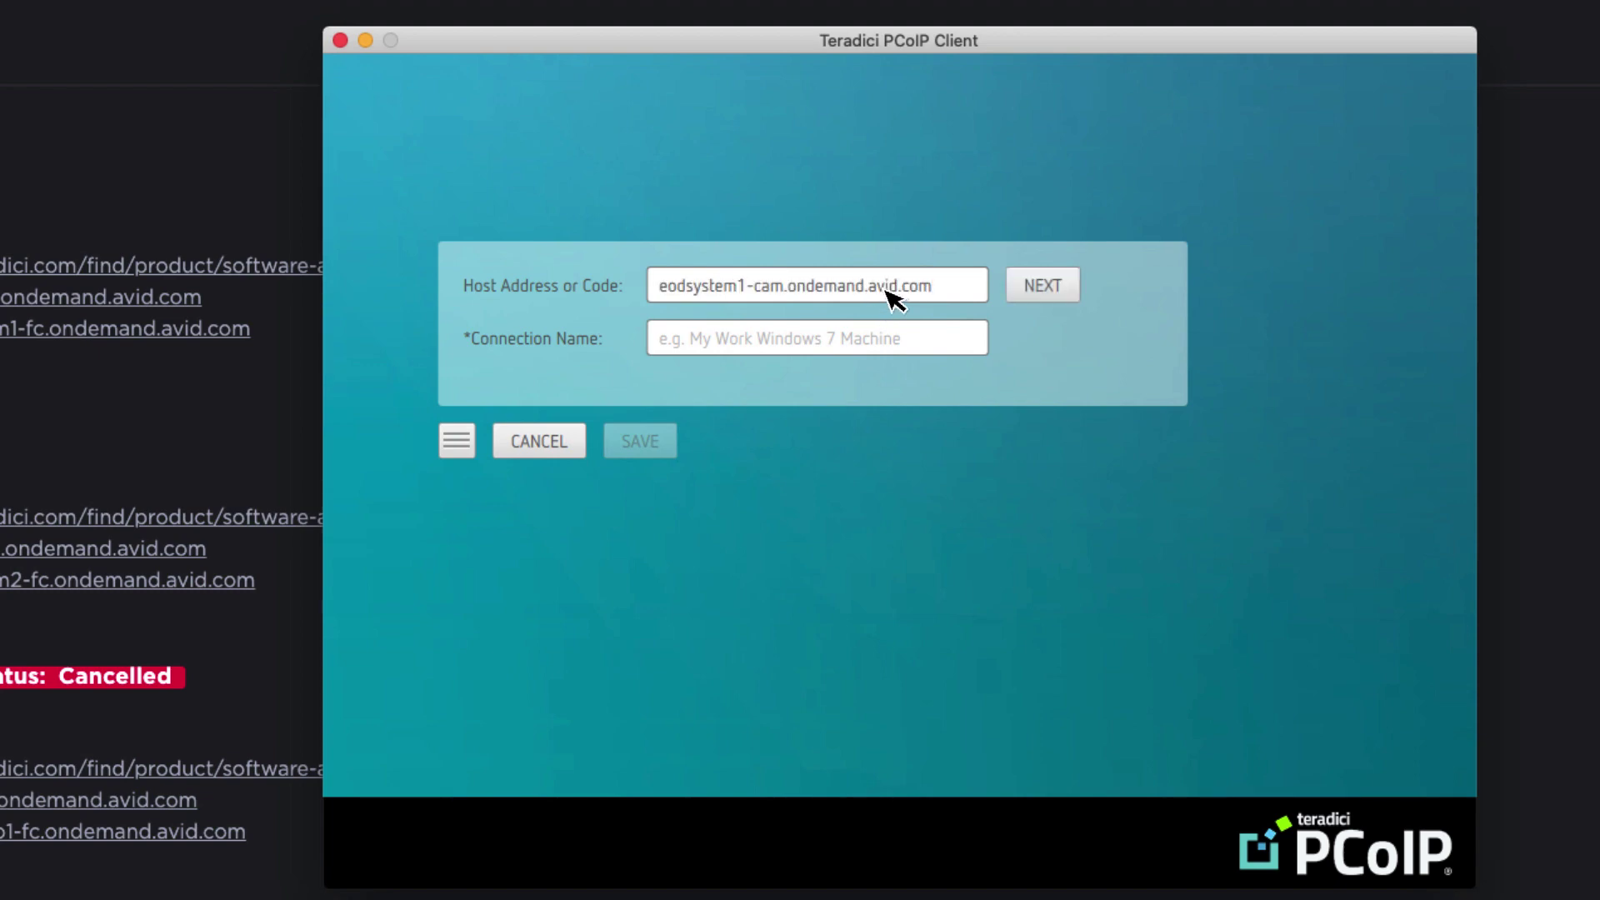
key(Tab)
text(eod)
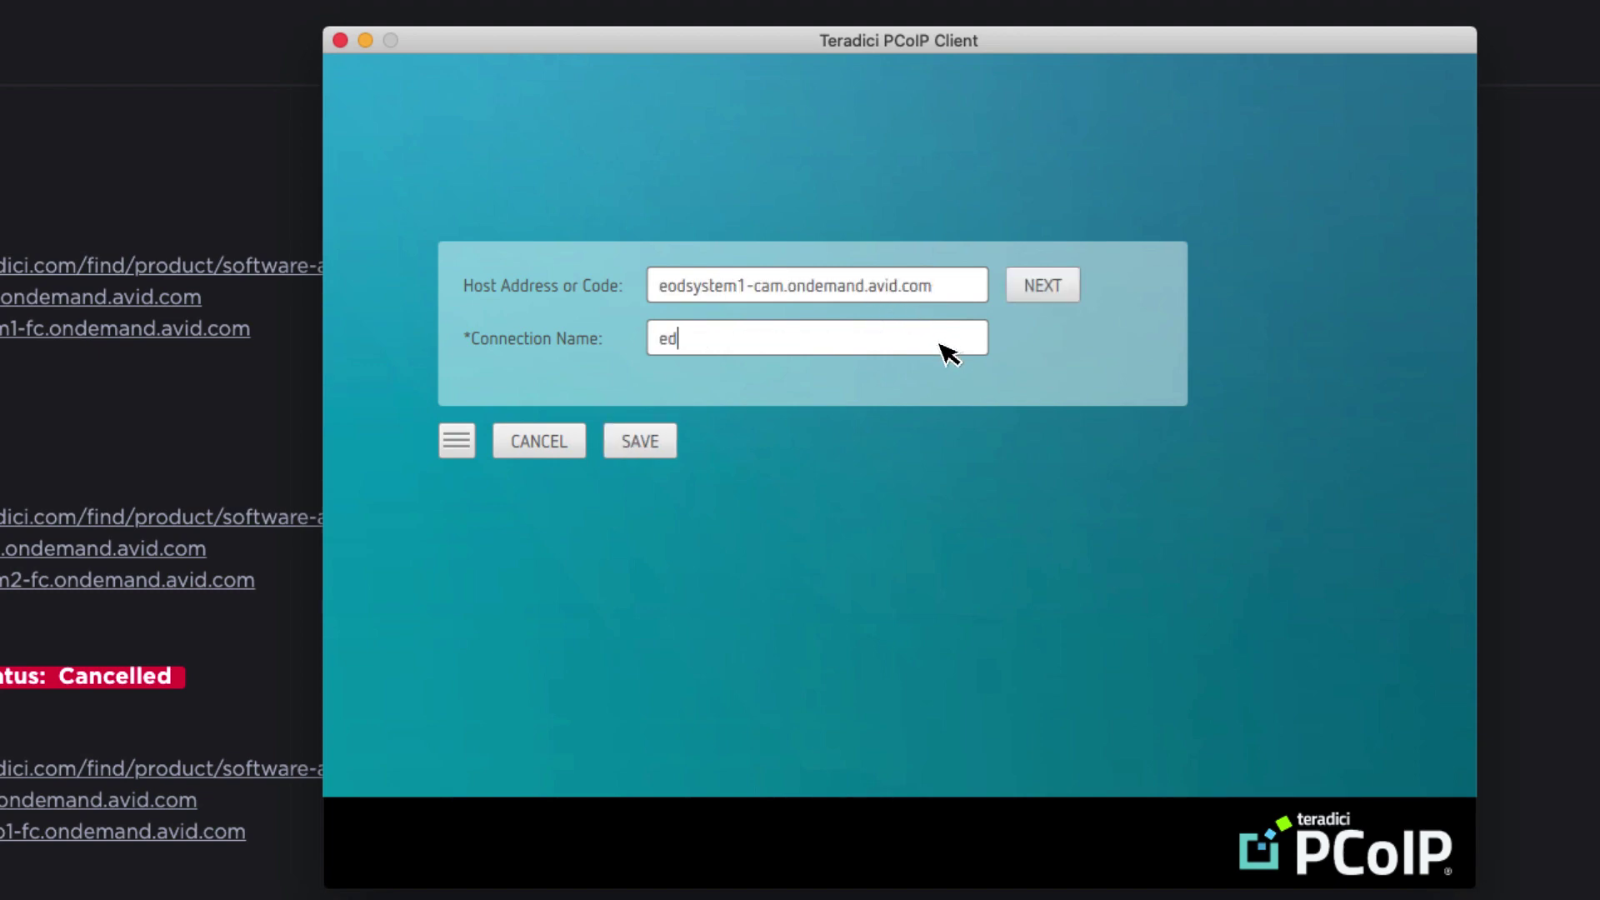
text(s)
key(BackSpace)
key(BackSpace)
text(odsystem1)
click(668, 457)
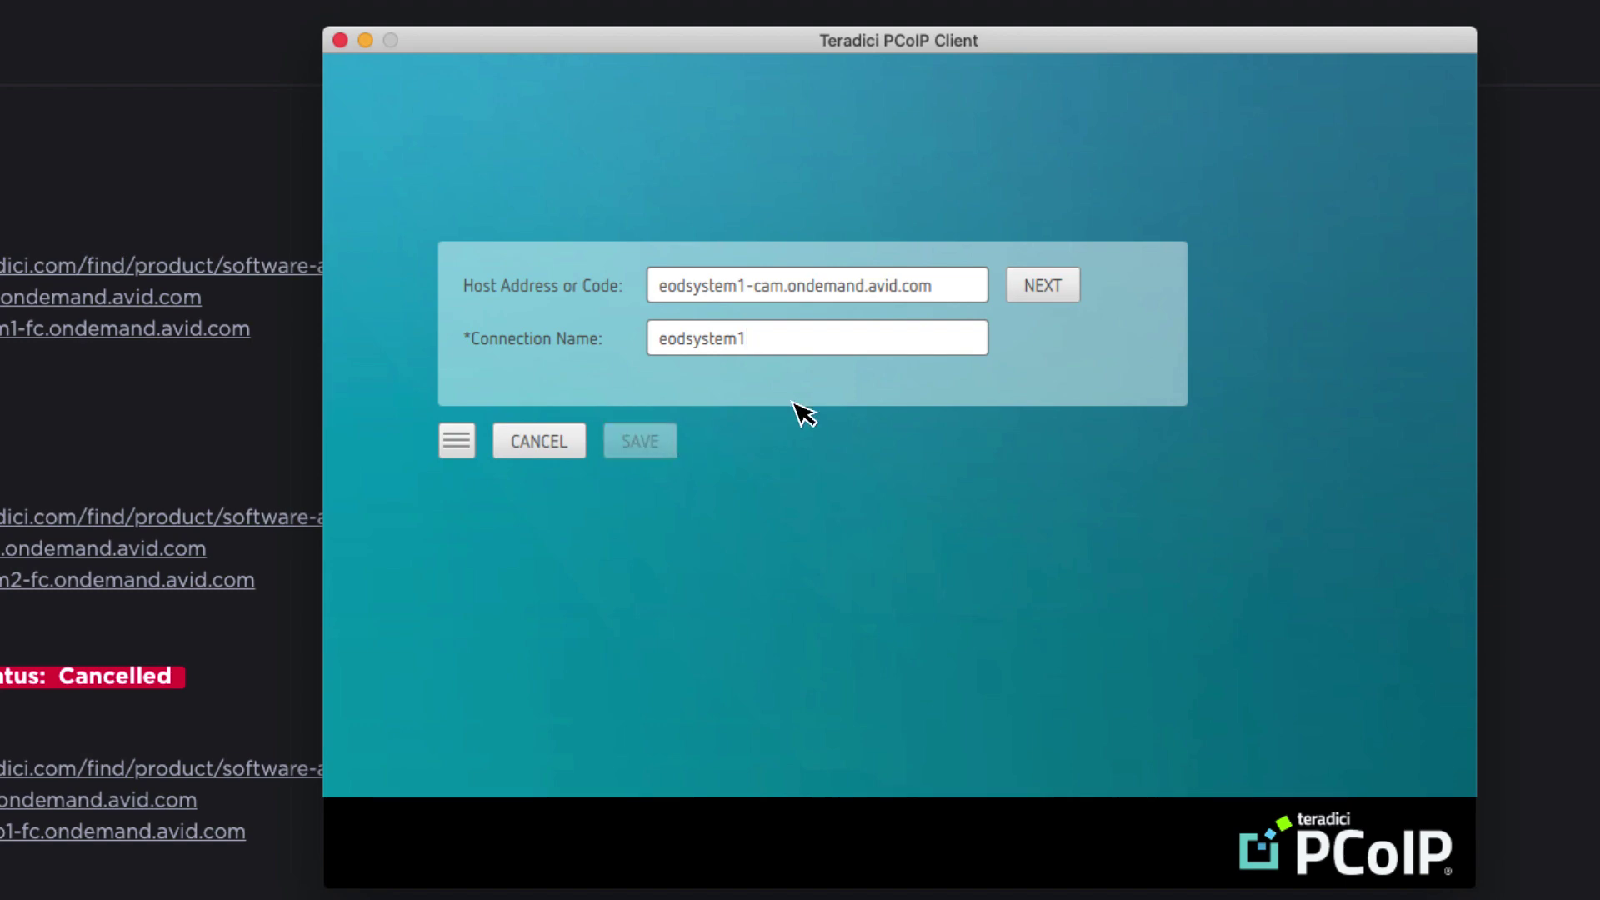
Step: Enter username wsadmin at the host login and copy the admin password from the portal
click(1065, 293)
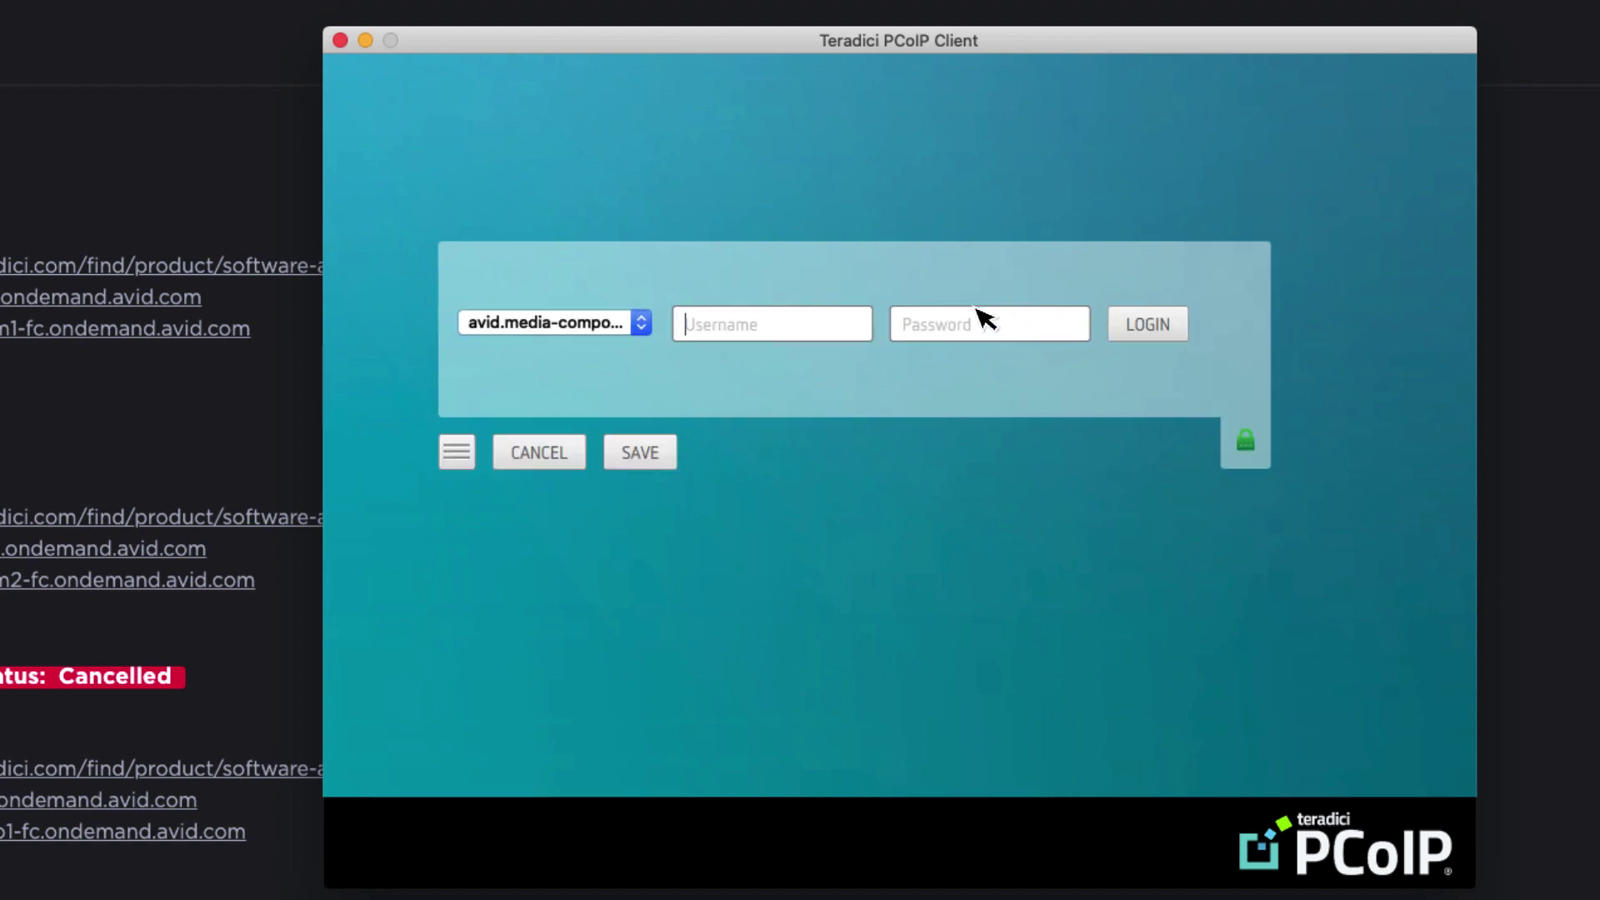
click(827, 340)
text(wsadmin)
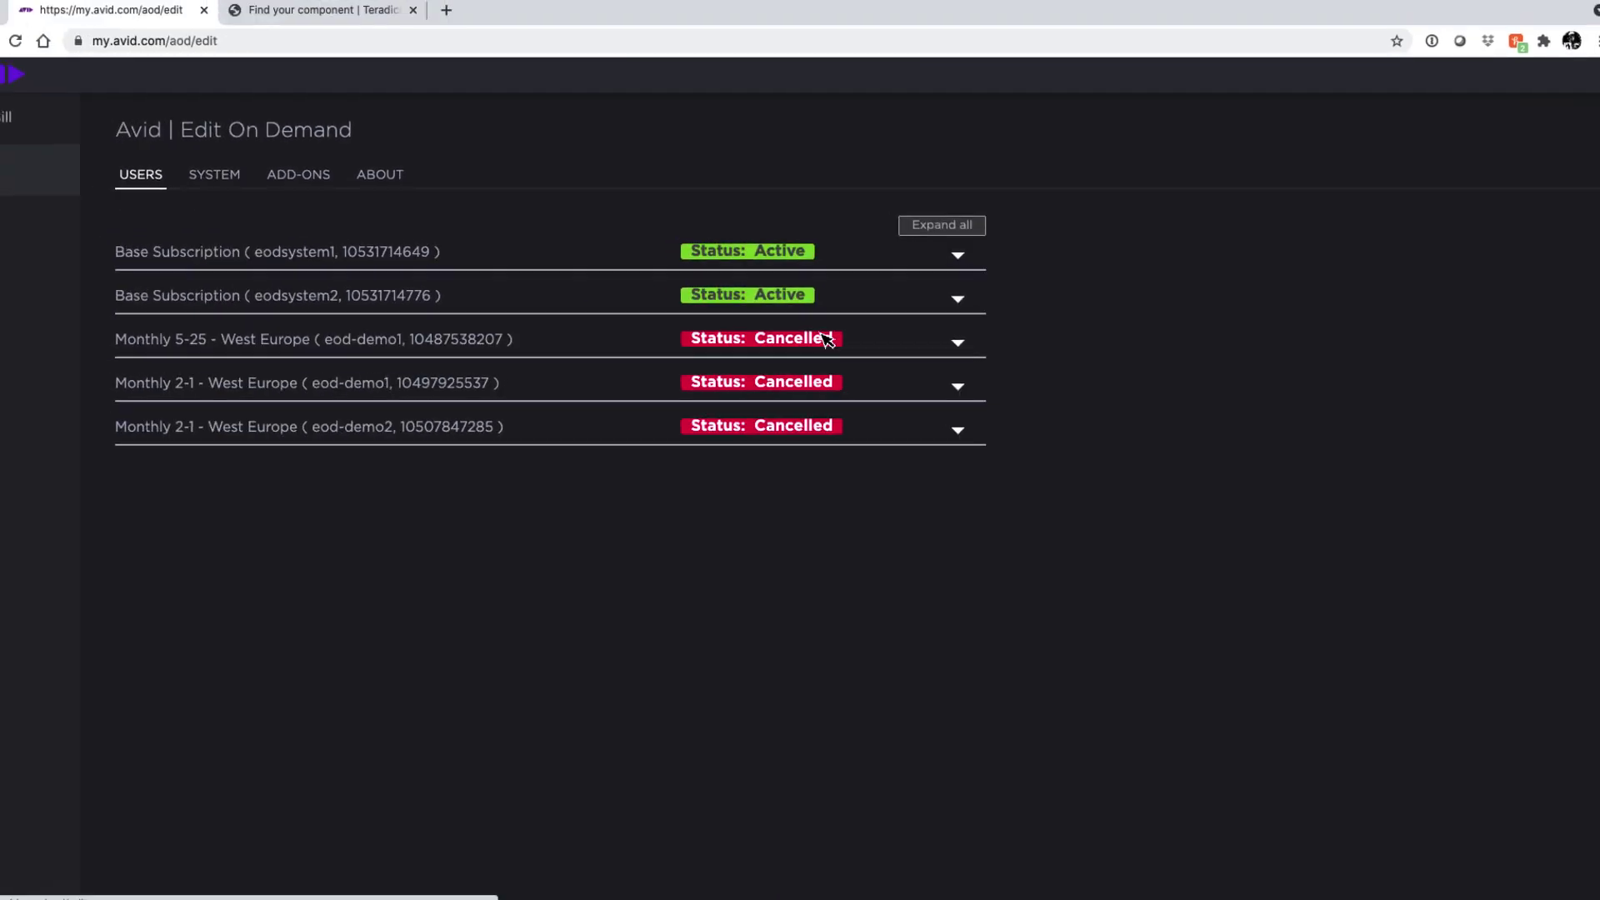
click(524, 324)
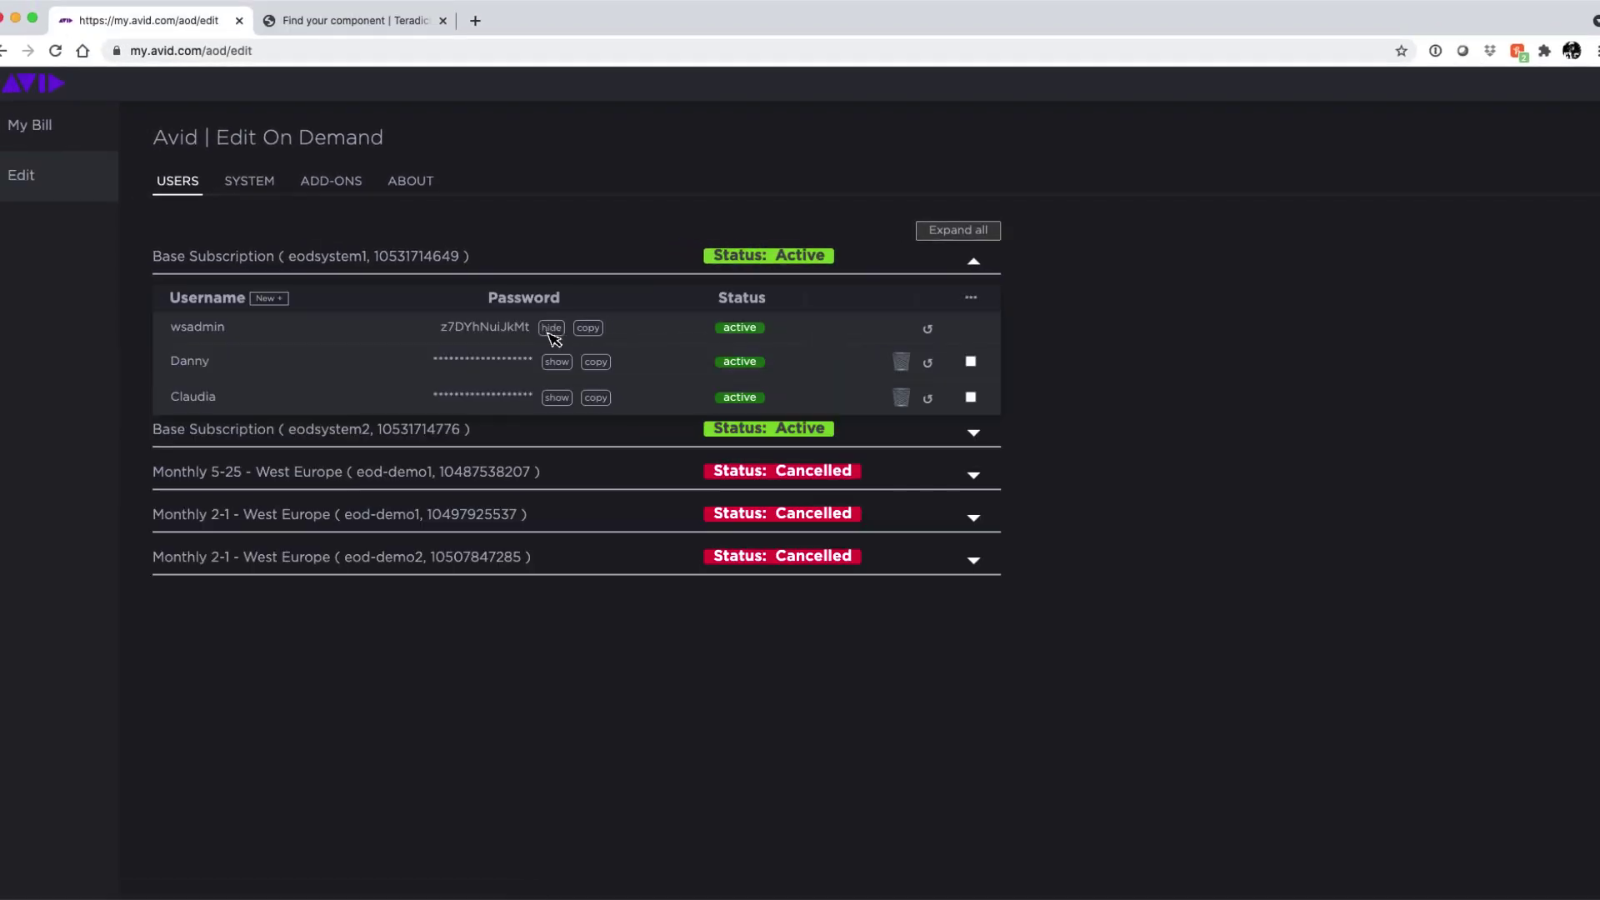
drag(530, 330, 448, 348)
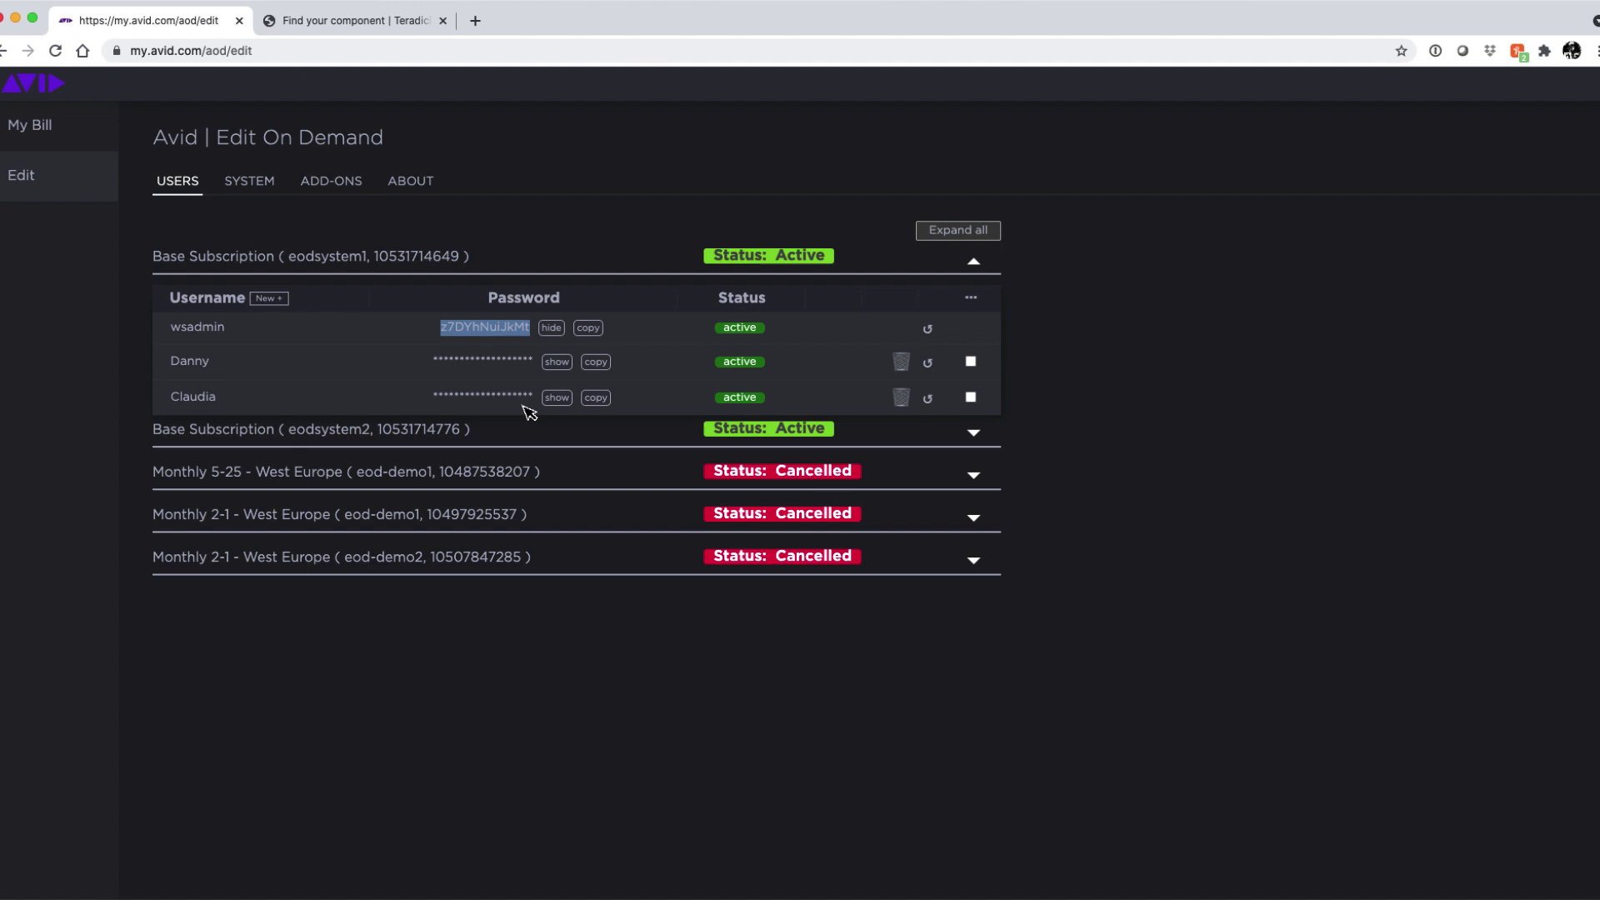
Step: Log in with the copied admin password and get through the error to the Update password form
click(1139, 875)
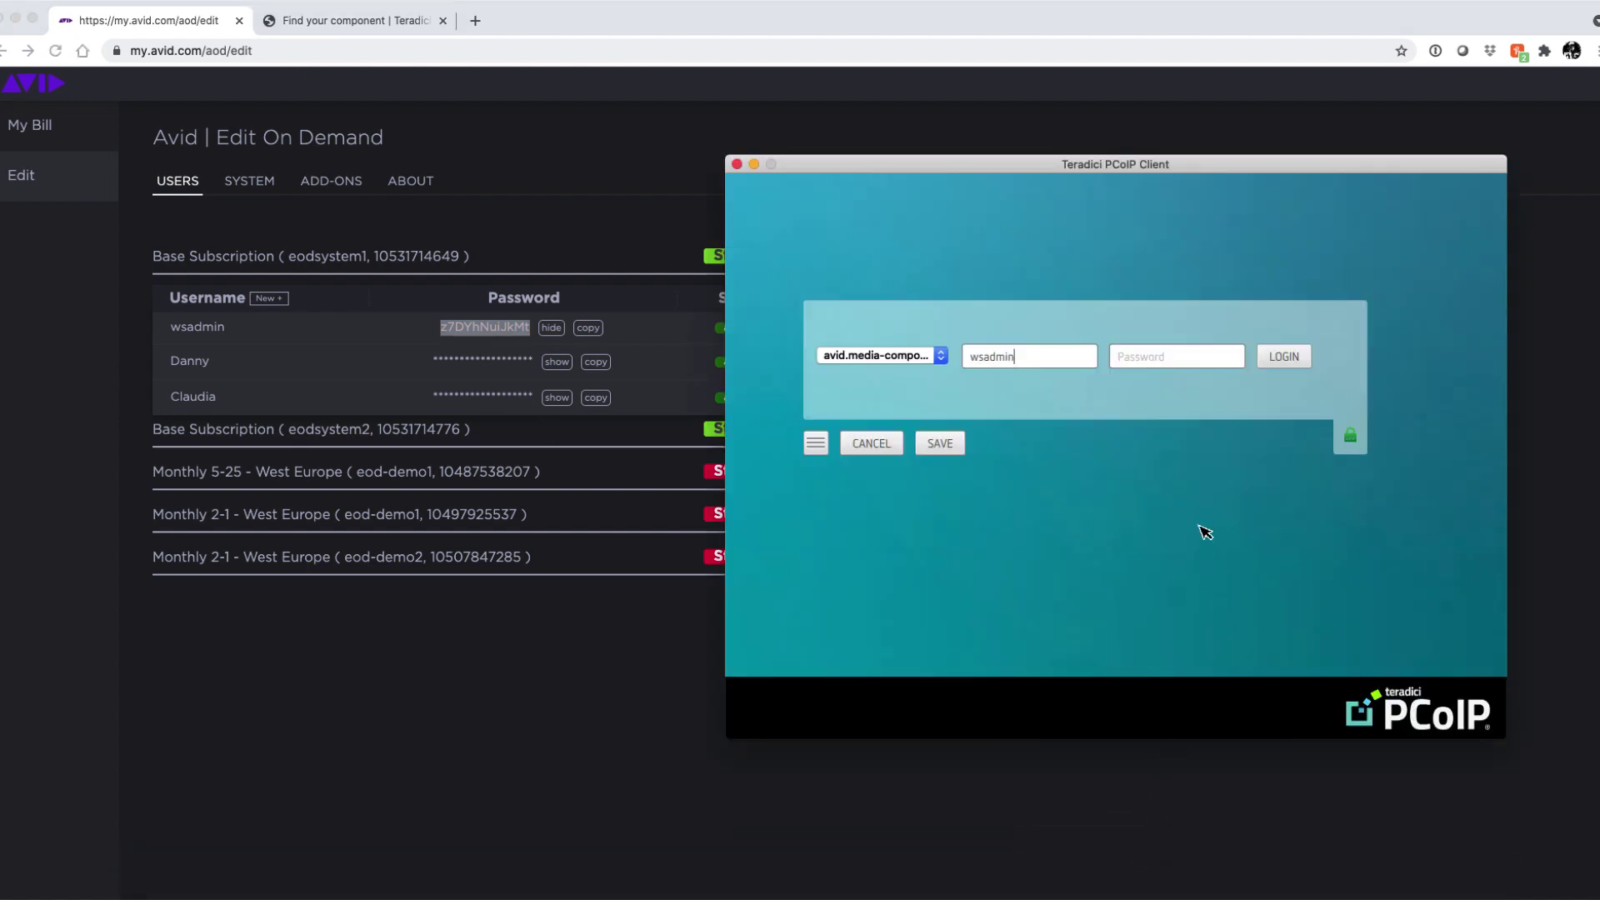
click(1236, 365)
key(super+v)
click(1282, 358)
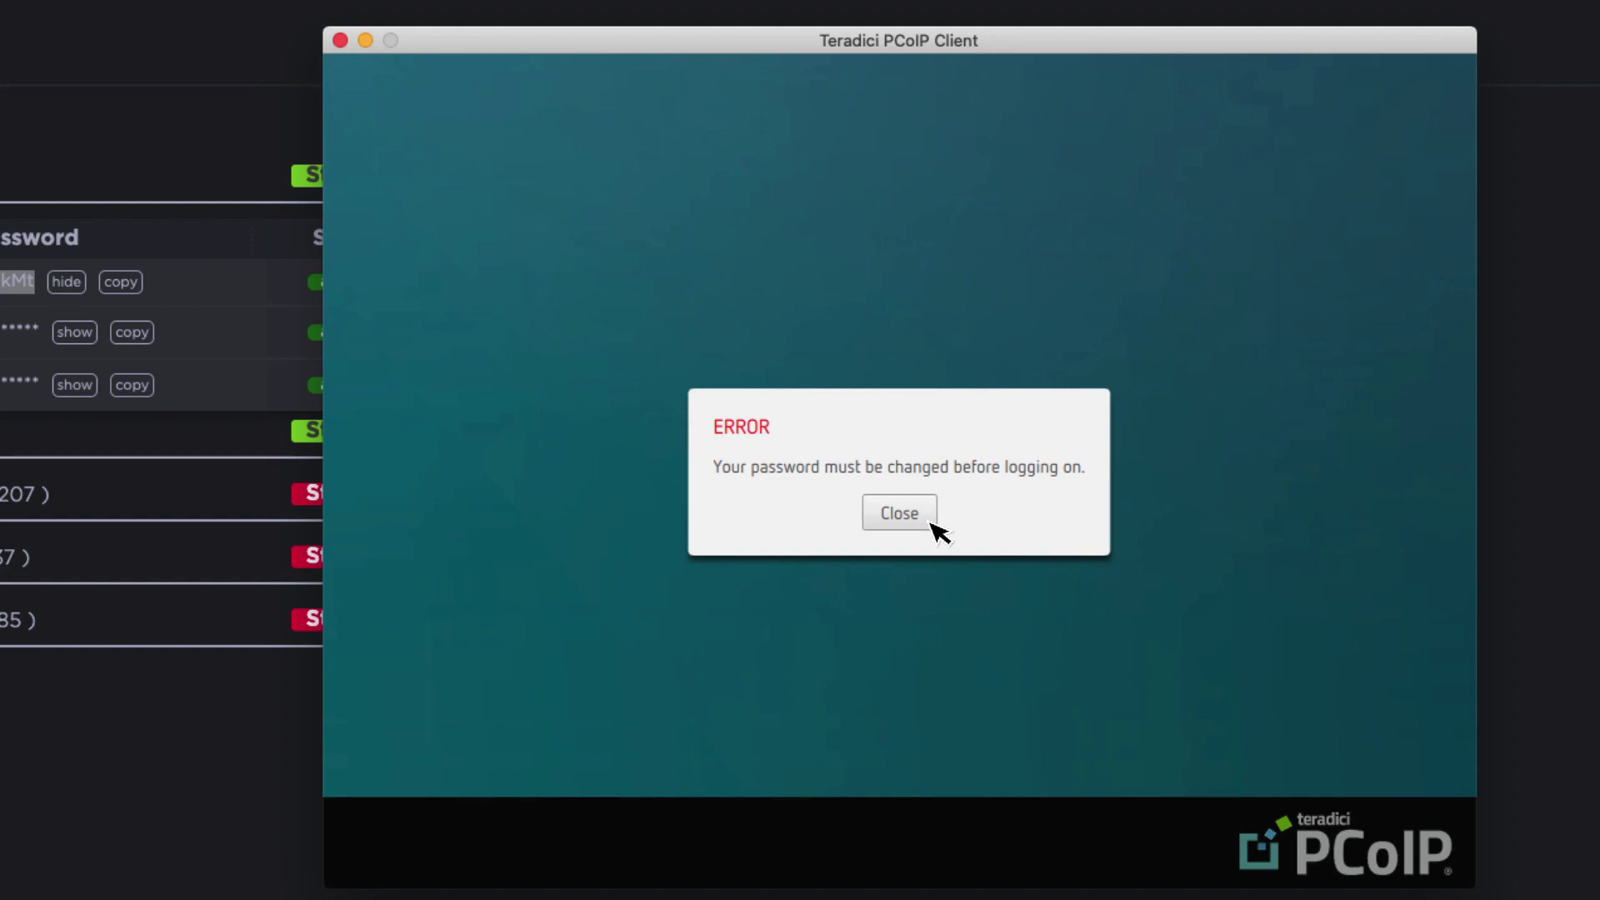
click(932, 523)
Step: Paste the current password as Old Password and type the new password
click(654, 338)
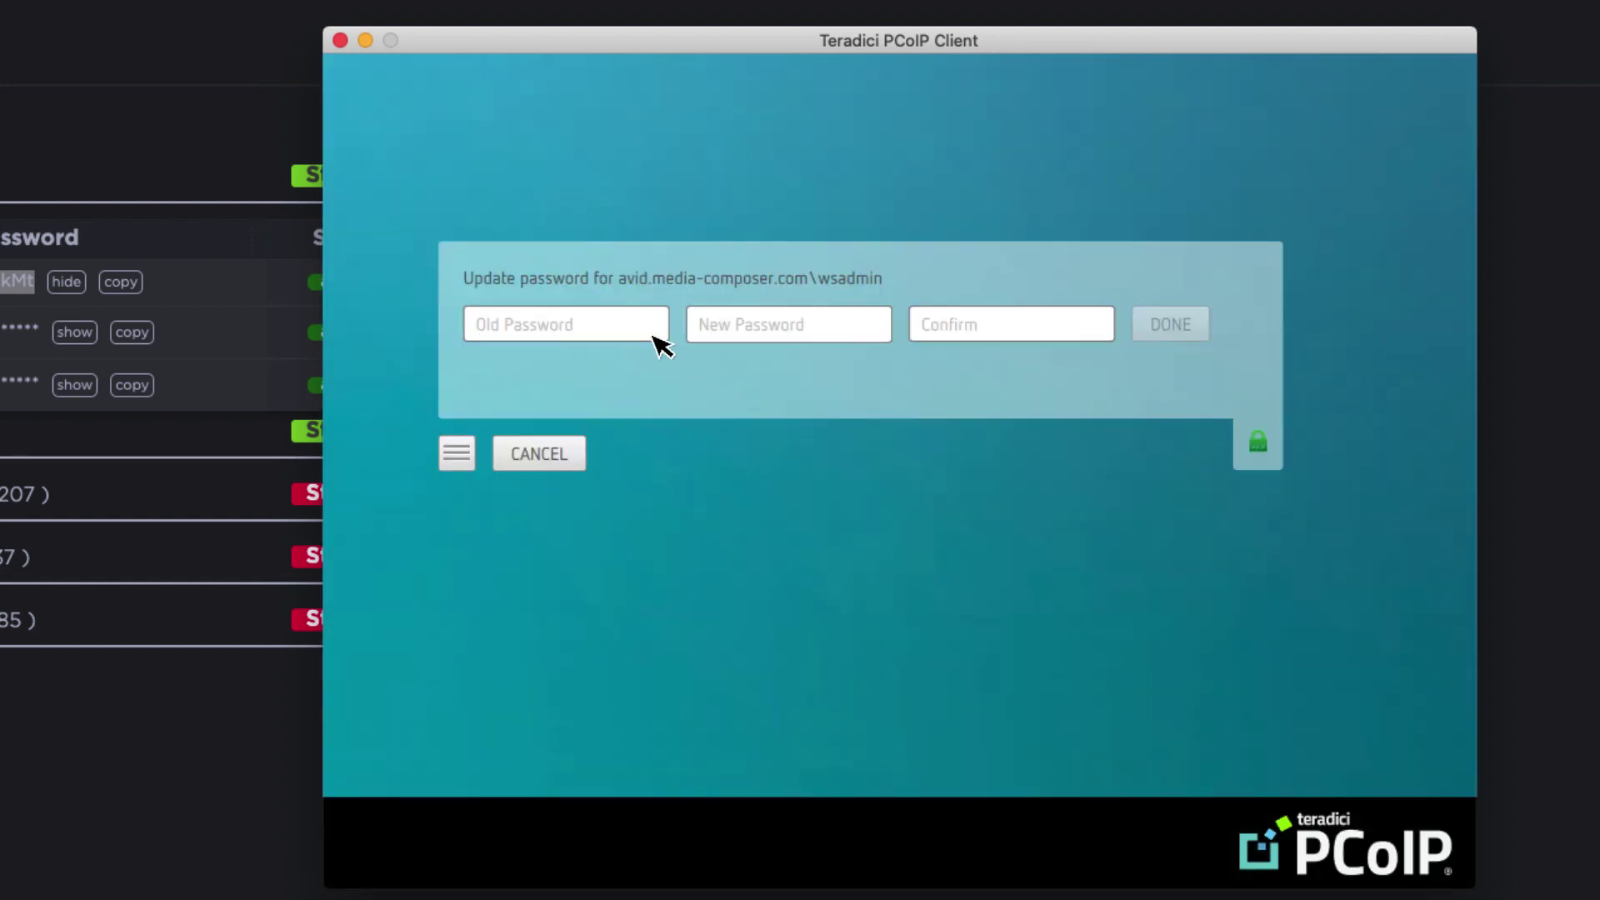
key(super+v)
click(877, 337)
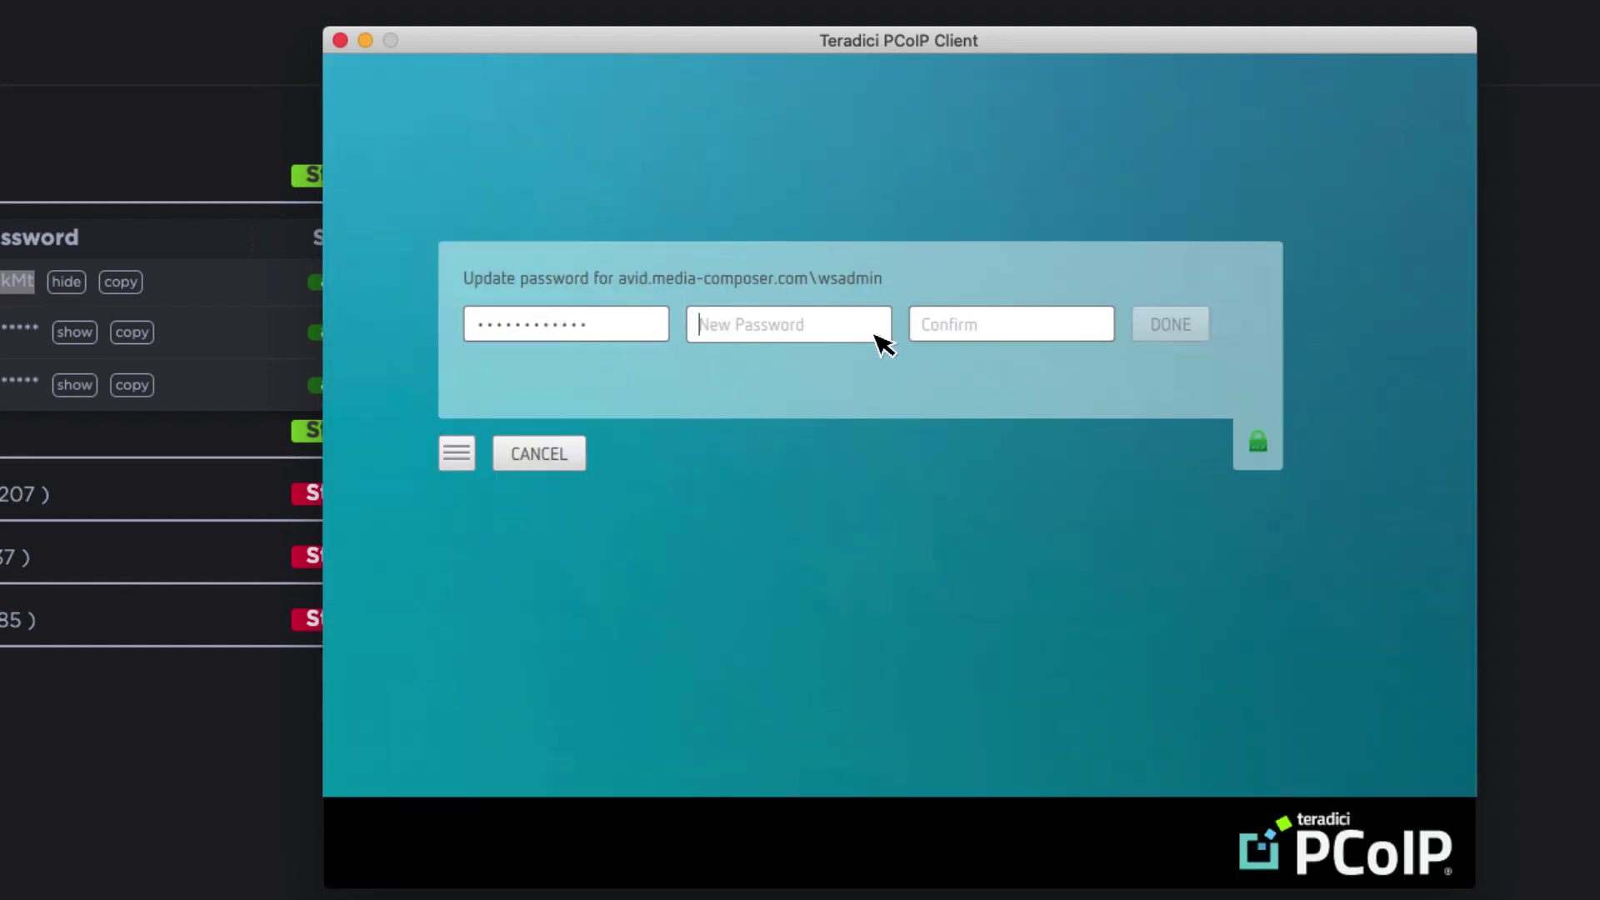
text(••••••••••)
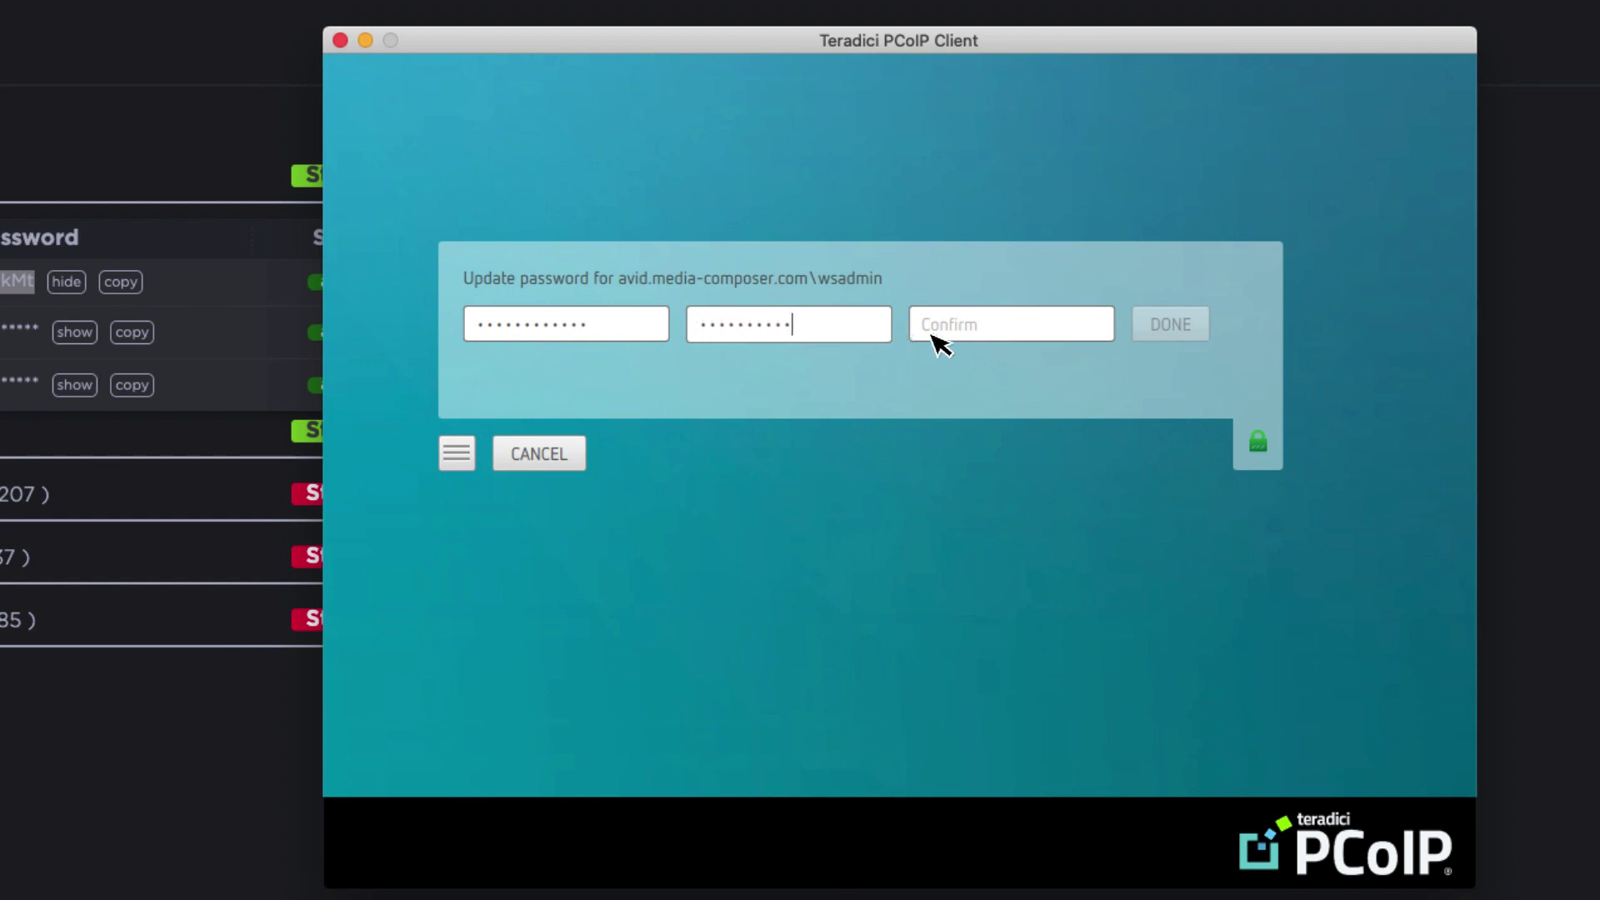
click(1108, 340)
Step: Confirm the new password, finish the change, and connect to the mccngjdlipub remote desktop
text(••••••••••)
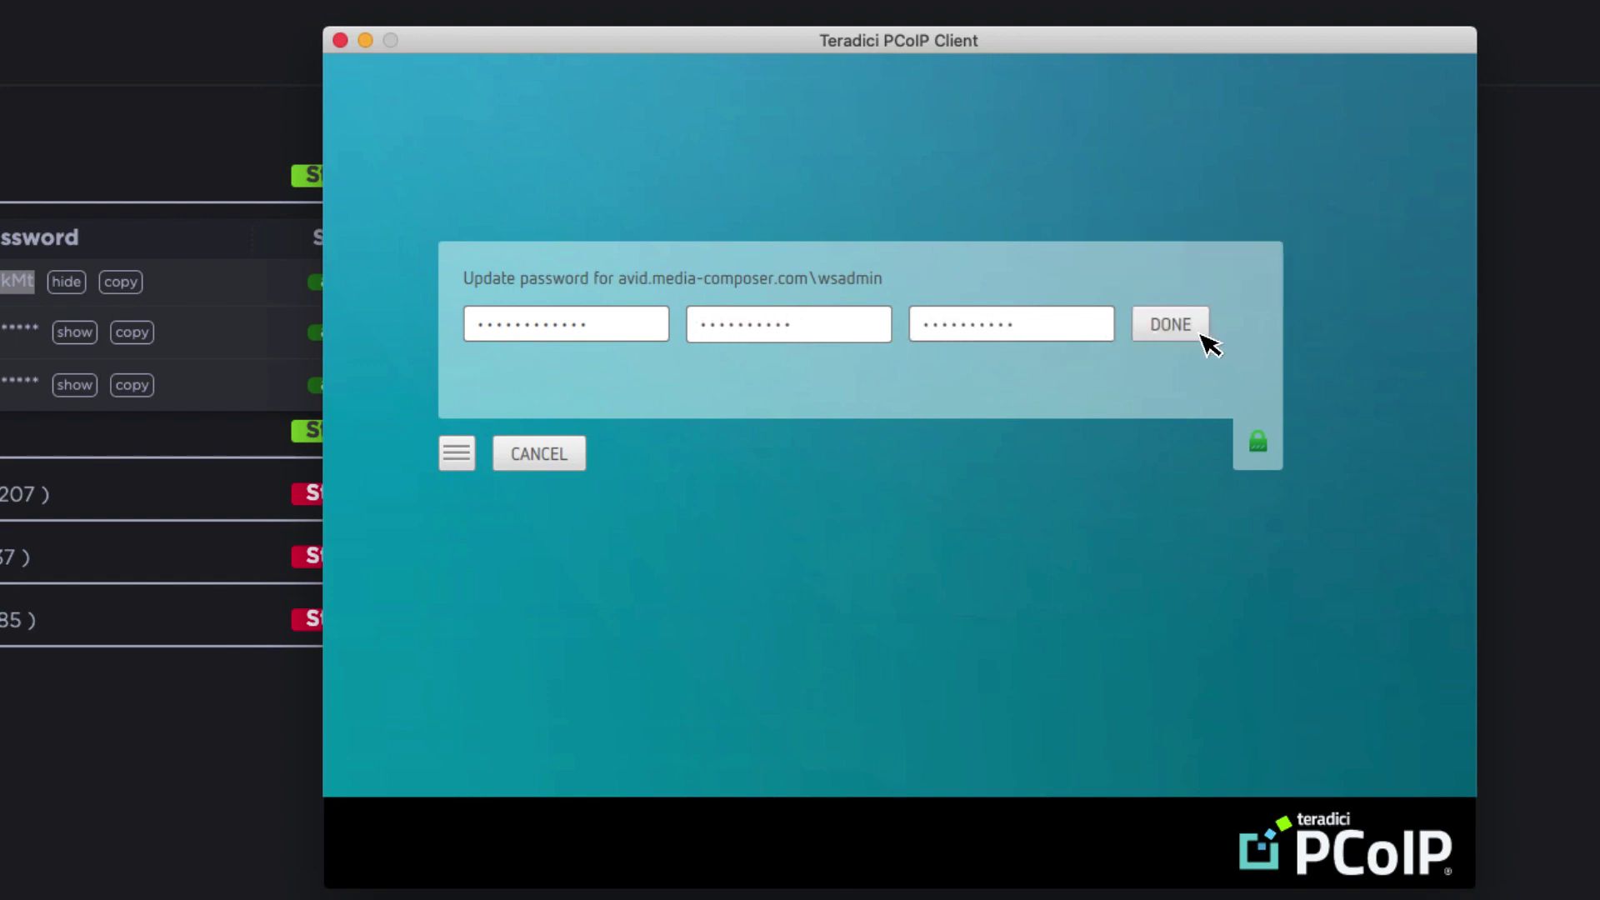
click(1199, 342)
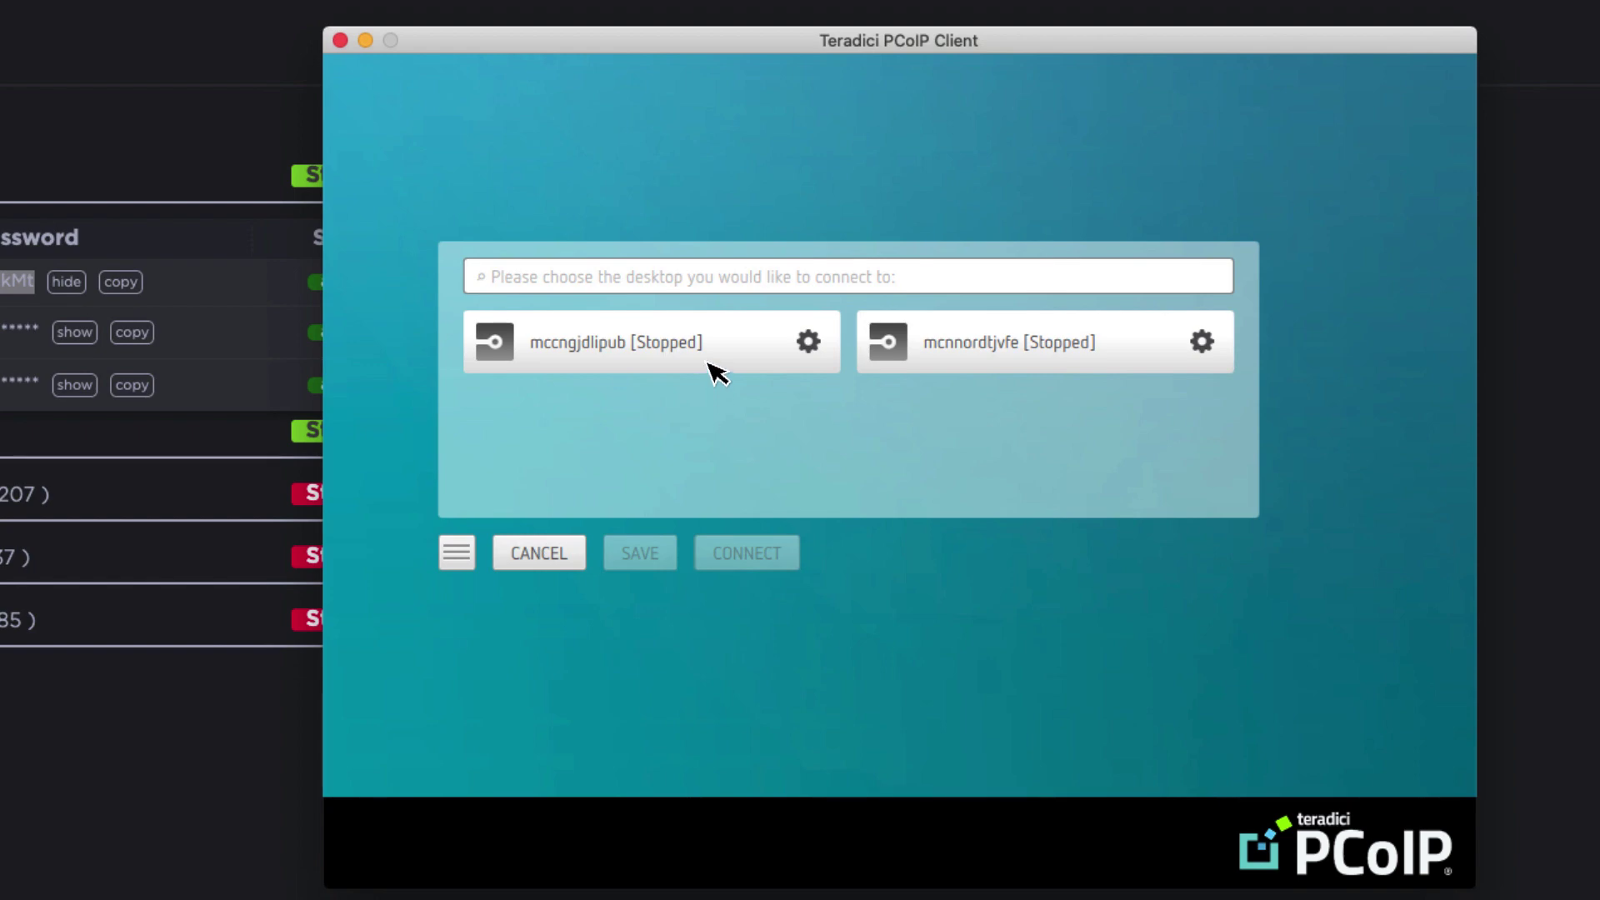
click(715, 372)
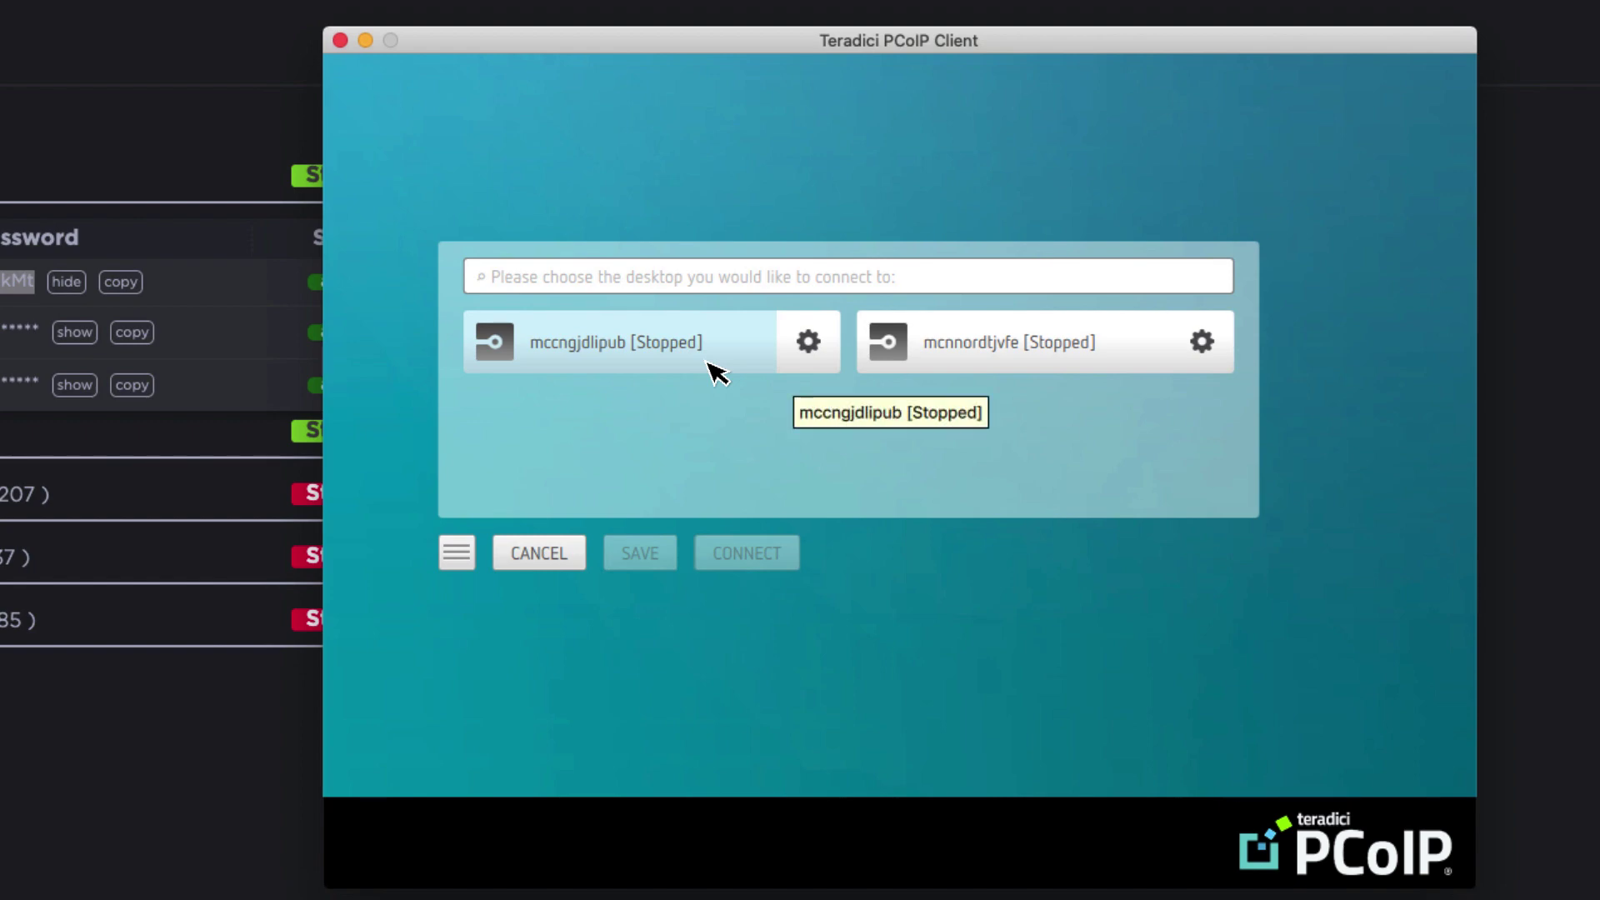
click(715, 371)
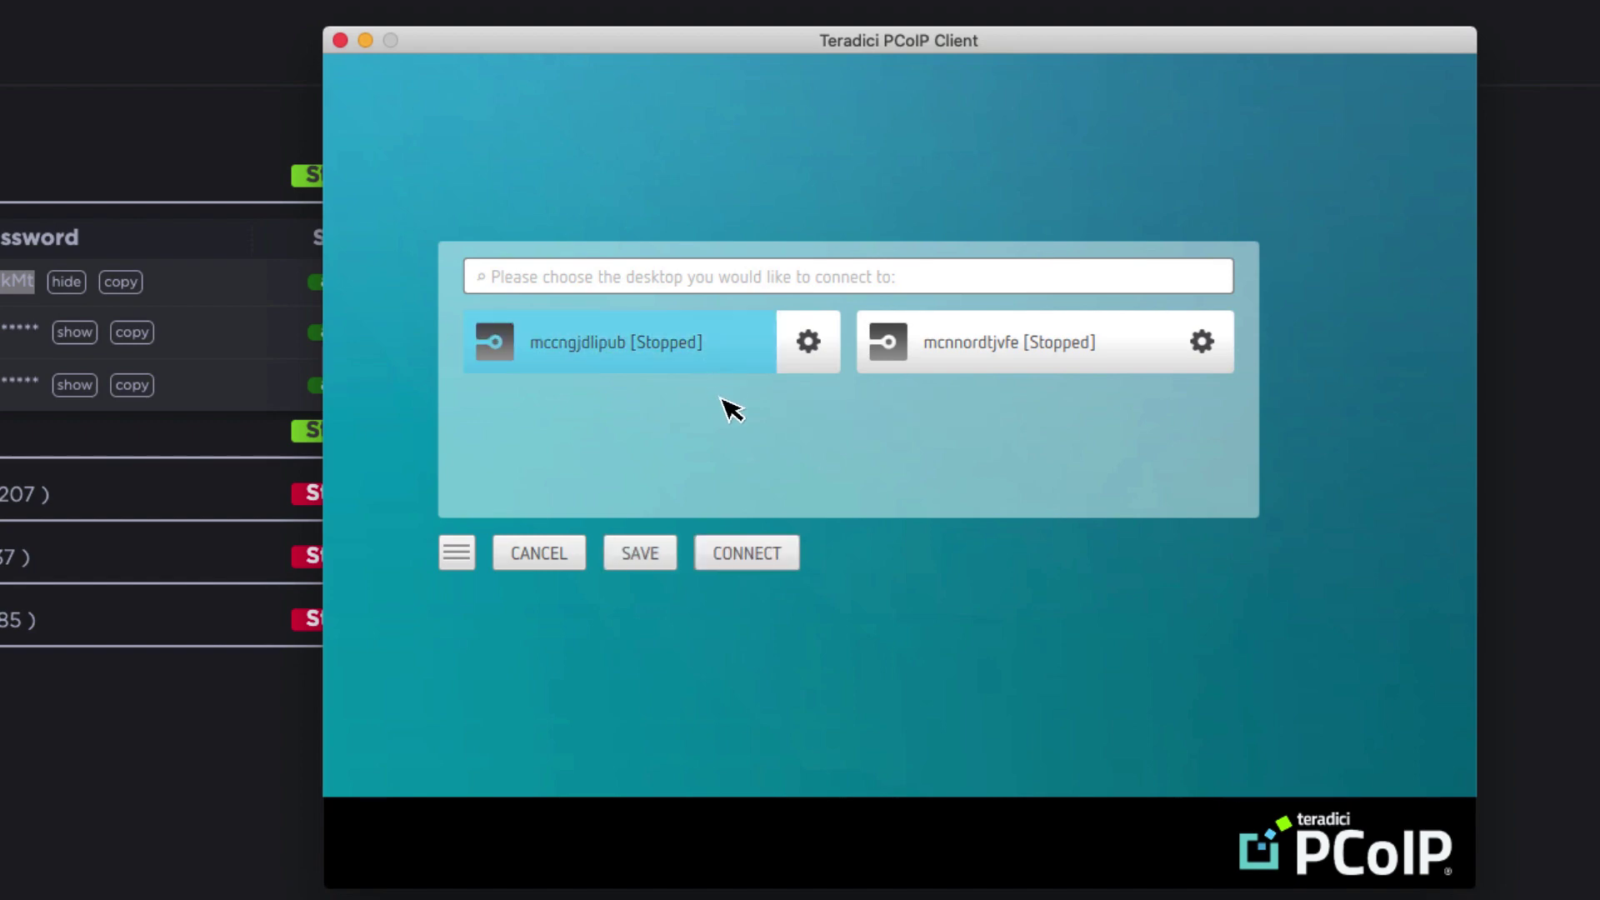
click(790, 566)
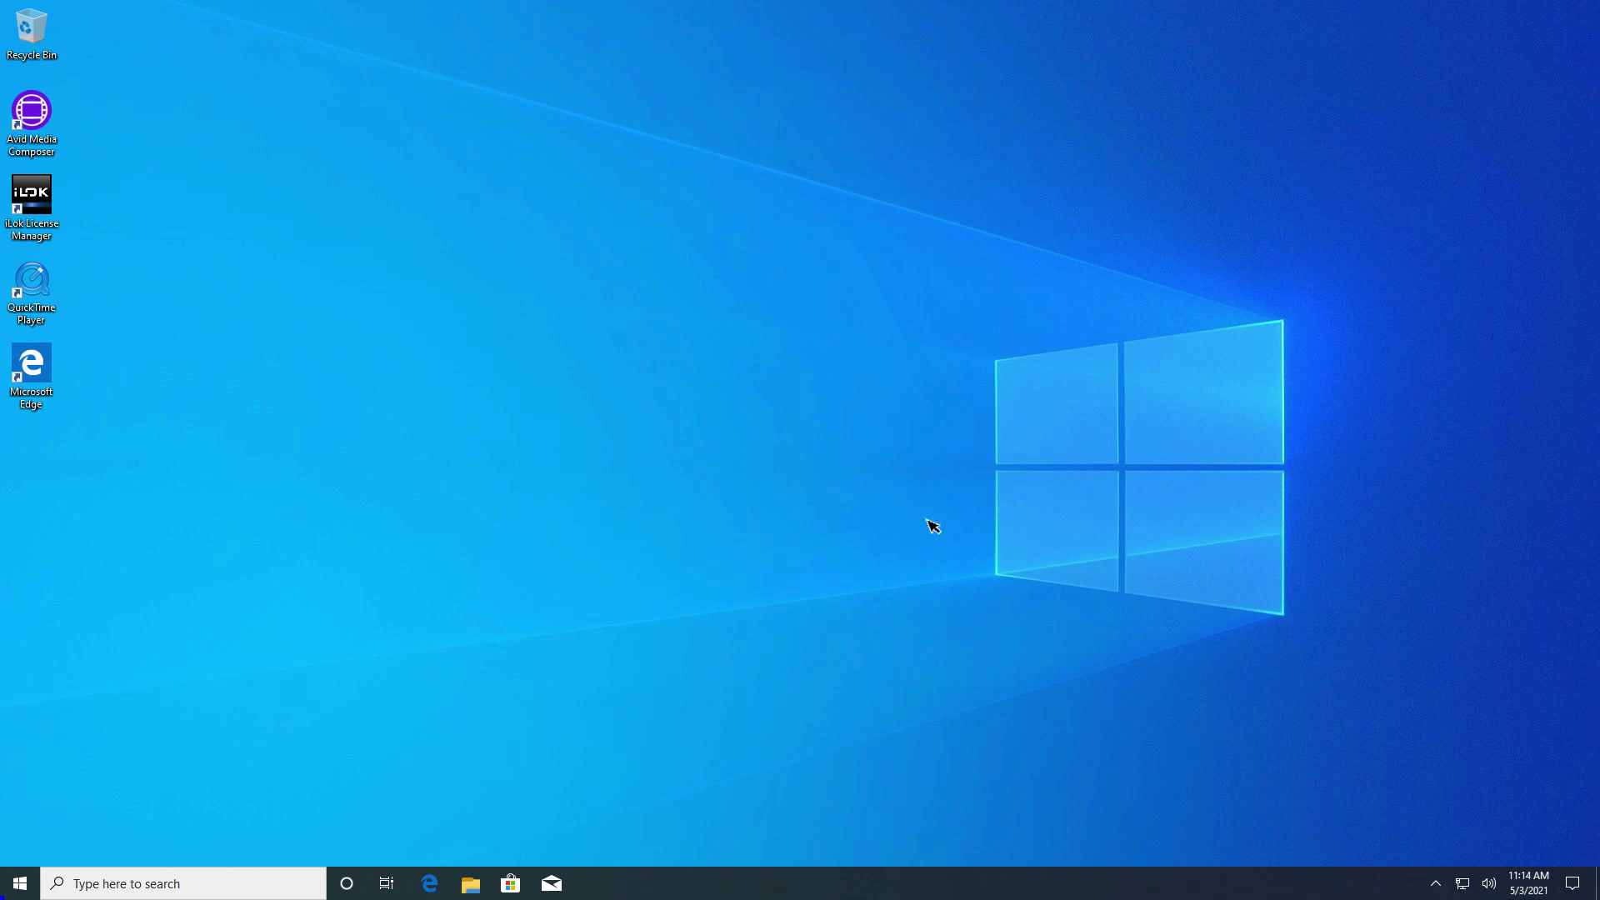
Step: Launch Avid NEXIS Client Manager and open the nexisinz Management Console in a maximized browser
click(1435, 883)
click(1433, 800)
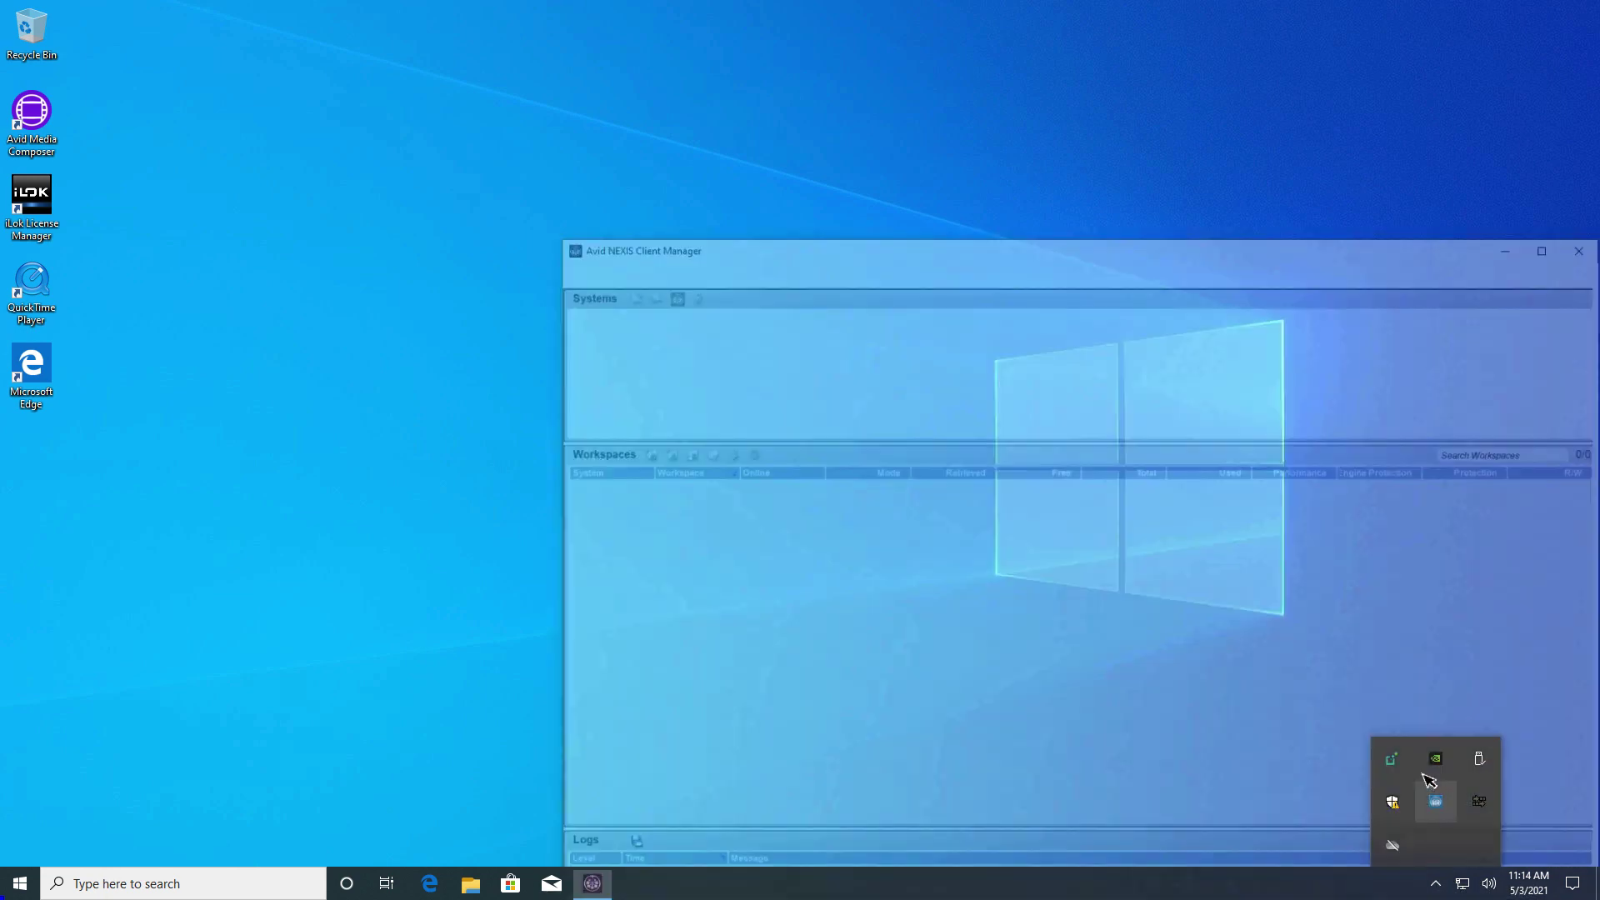
drag(1168, 241, 976, 54)
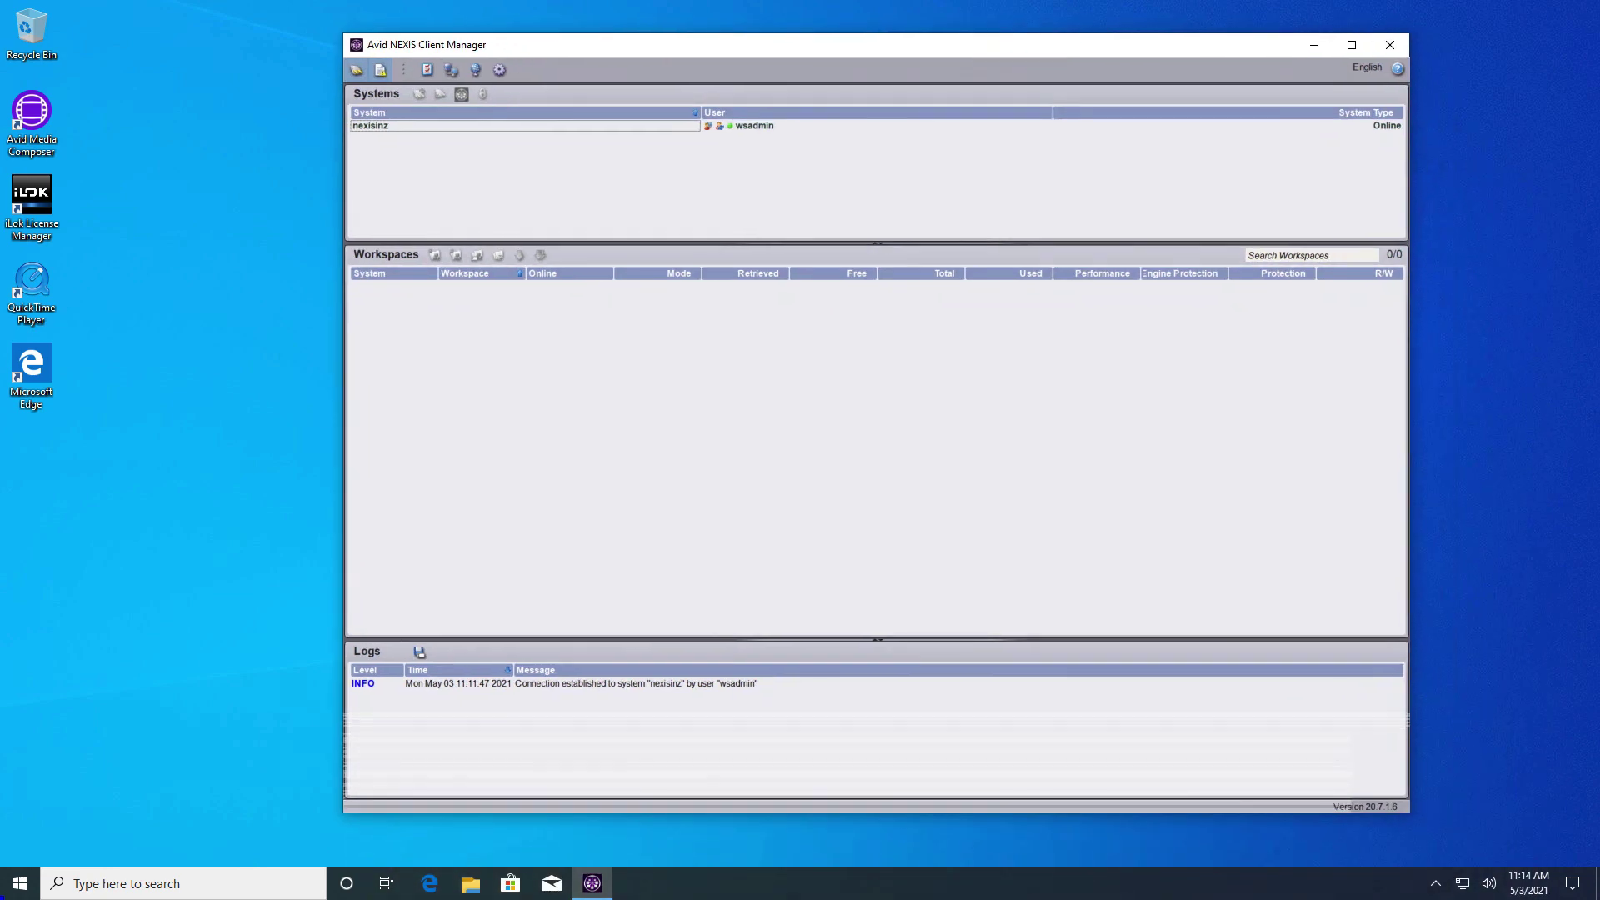
click(404, 127)
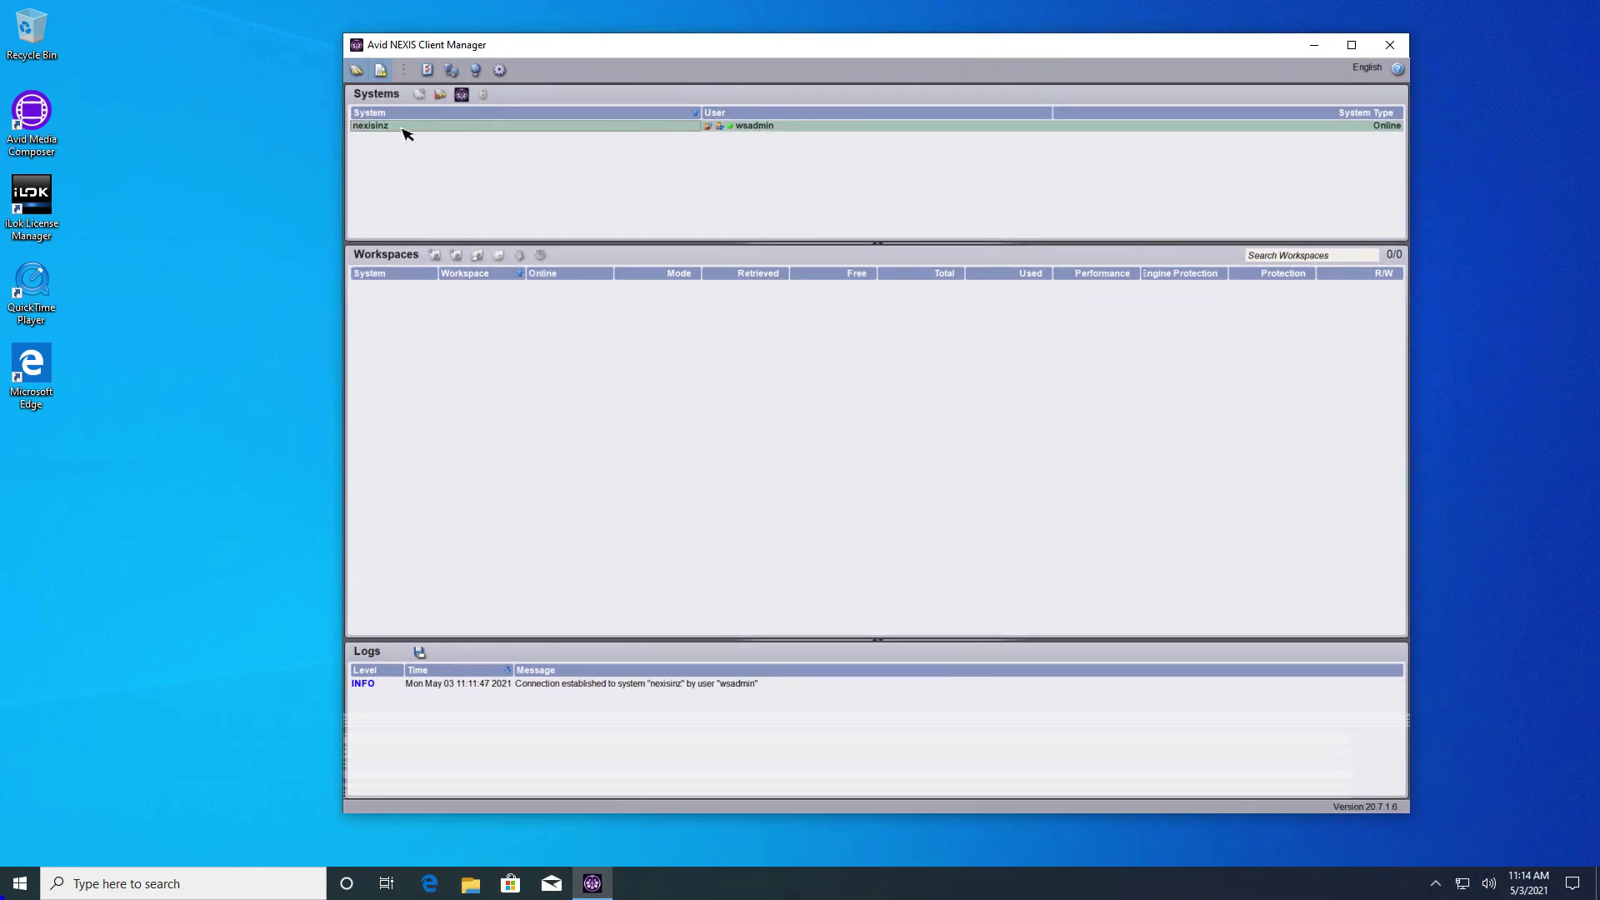
double_click(406, 133)
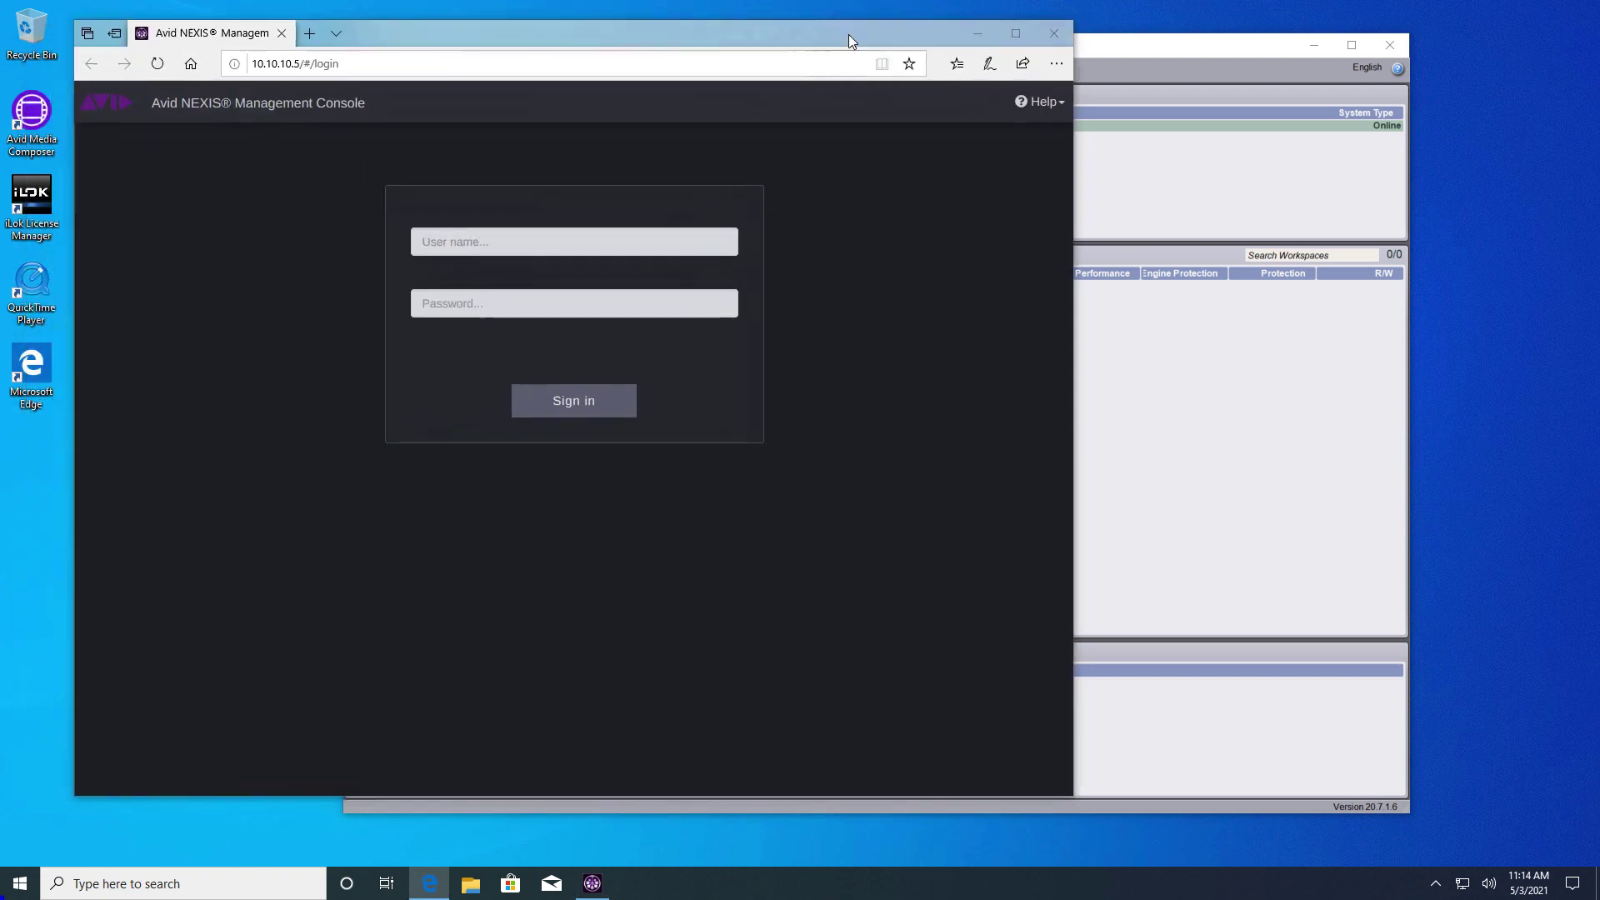
double_click(848, 33)
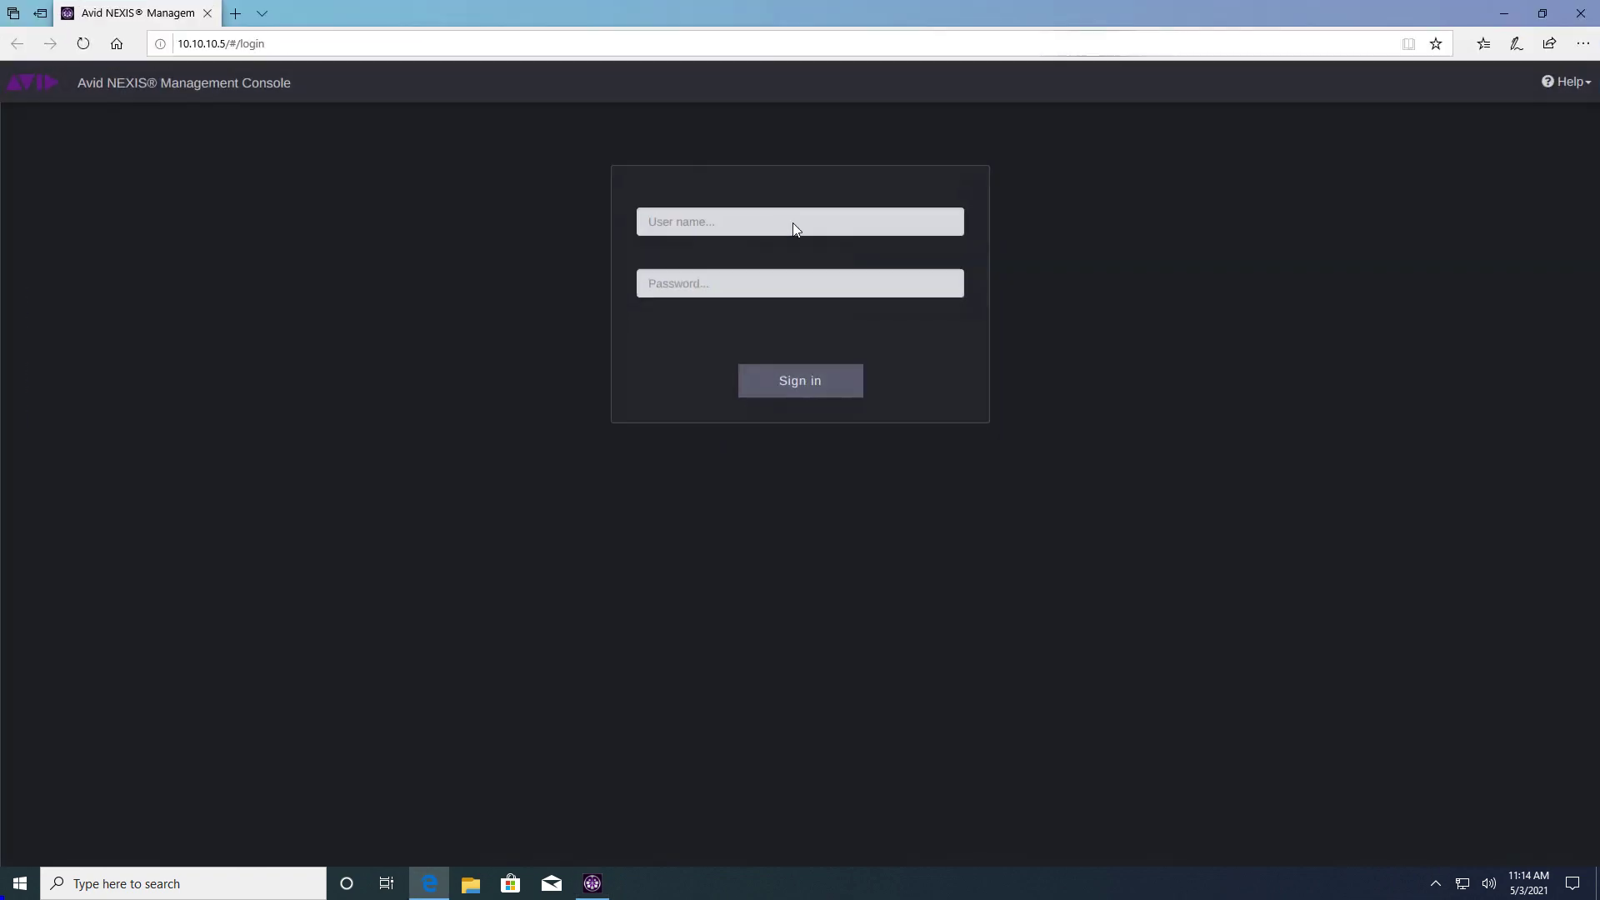
Step: Sign in to the Management Console as wsadmin with the admin password
click(792, 222)
text(wsadmin)
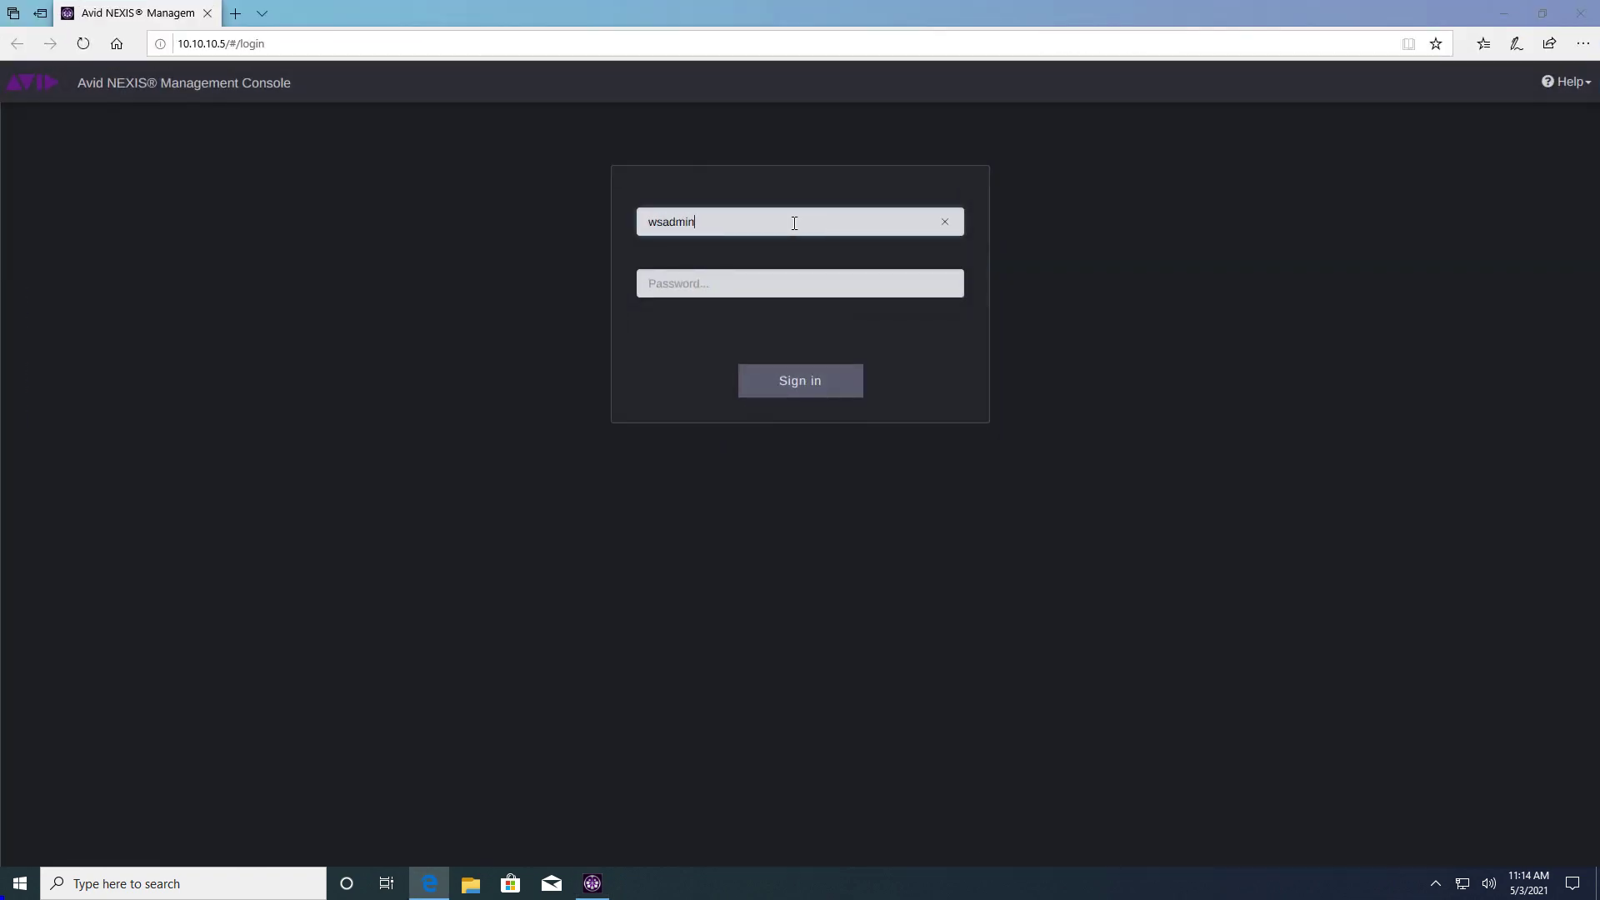
key(Tab)
text(**********)
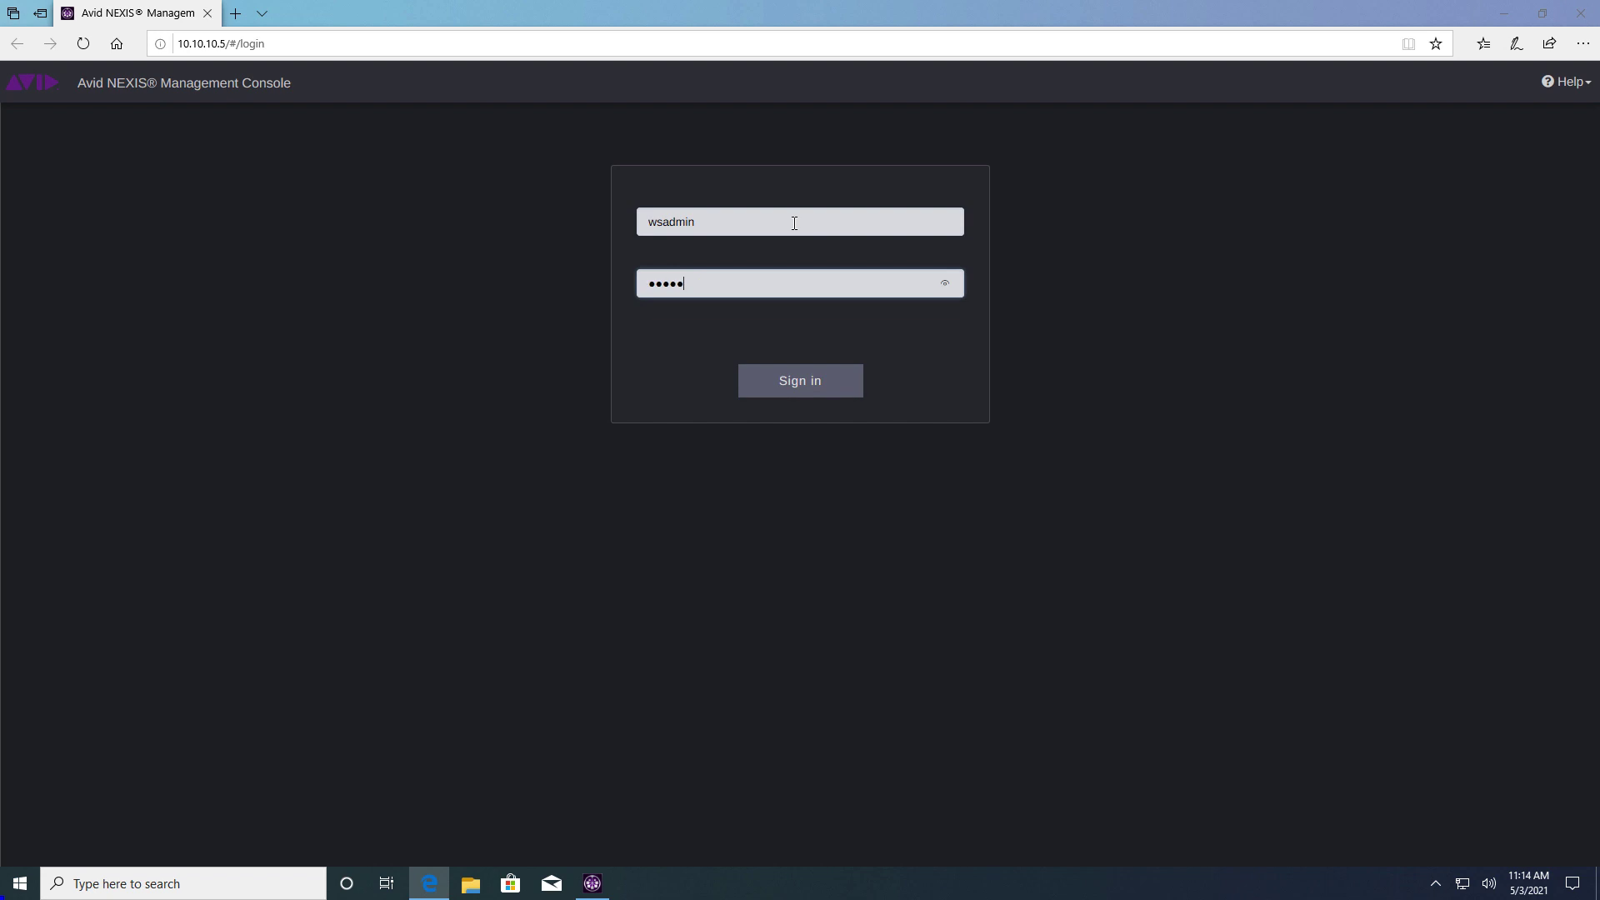
key(Return)
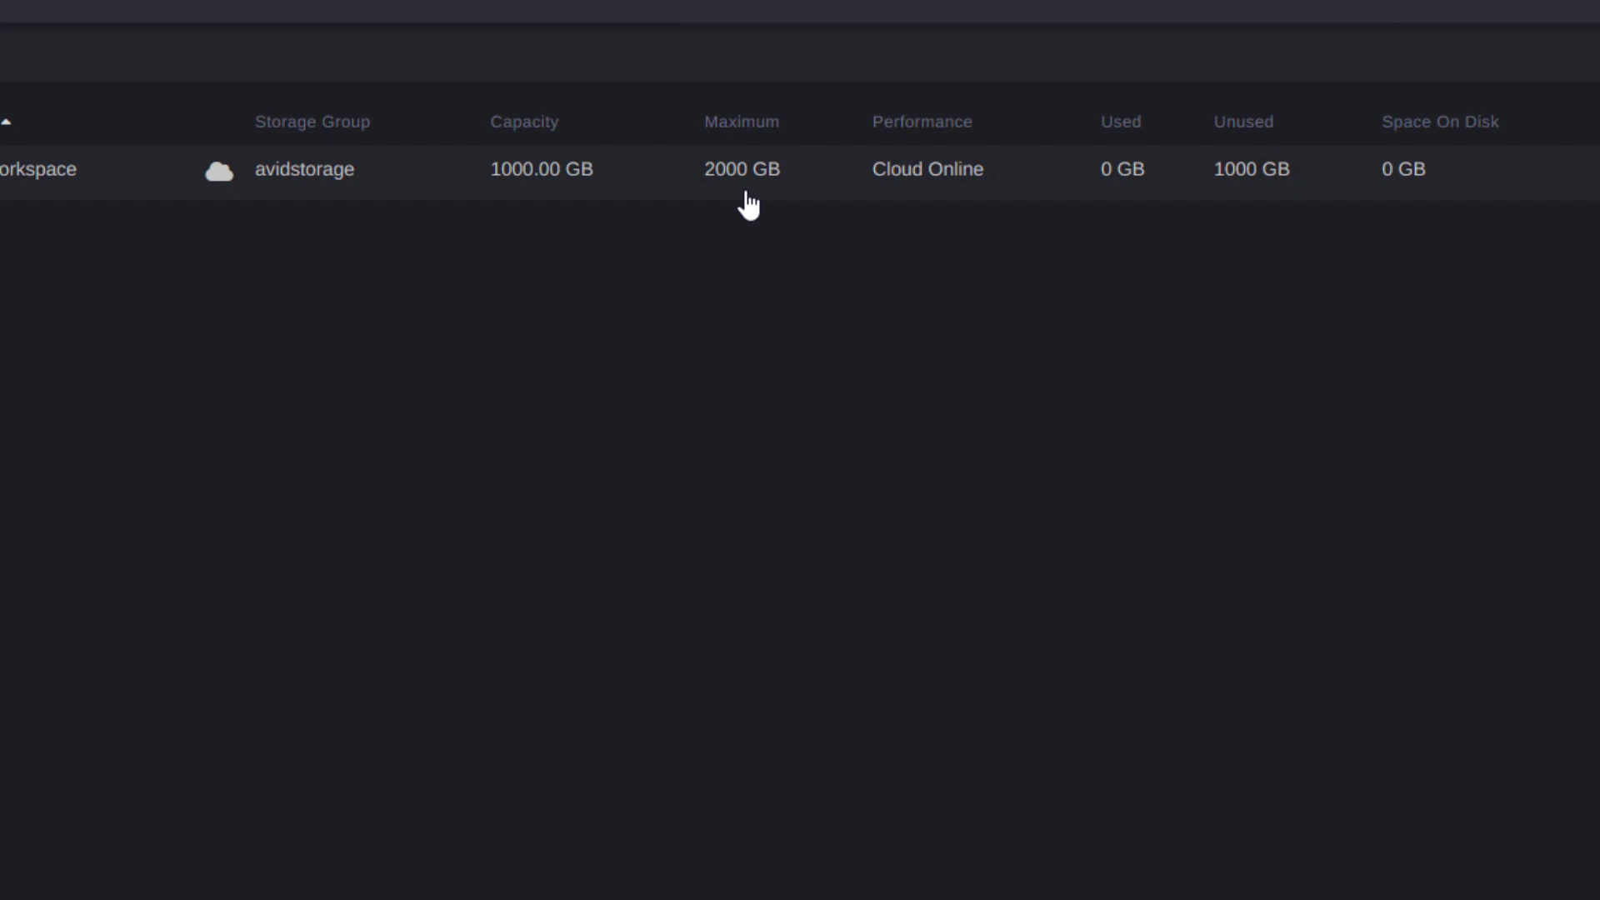
Step: Change avidworkspace's Capacity attribute from 1000 to 500 and save it
click(680, 193)
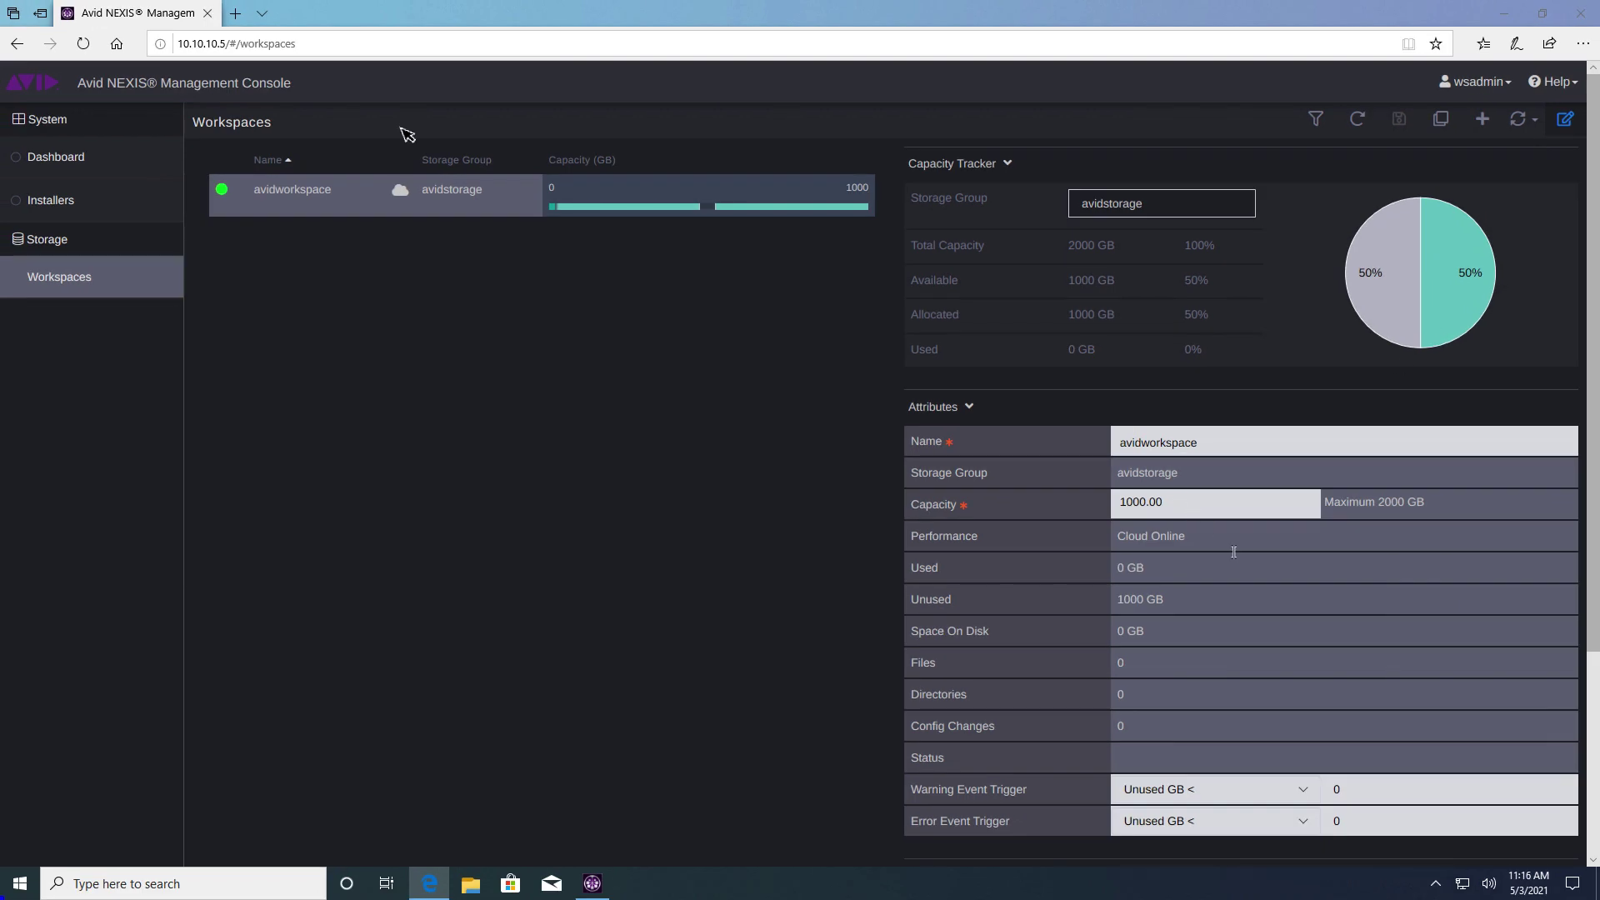
scroll(1275, 721, down, 3)
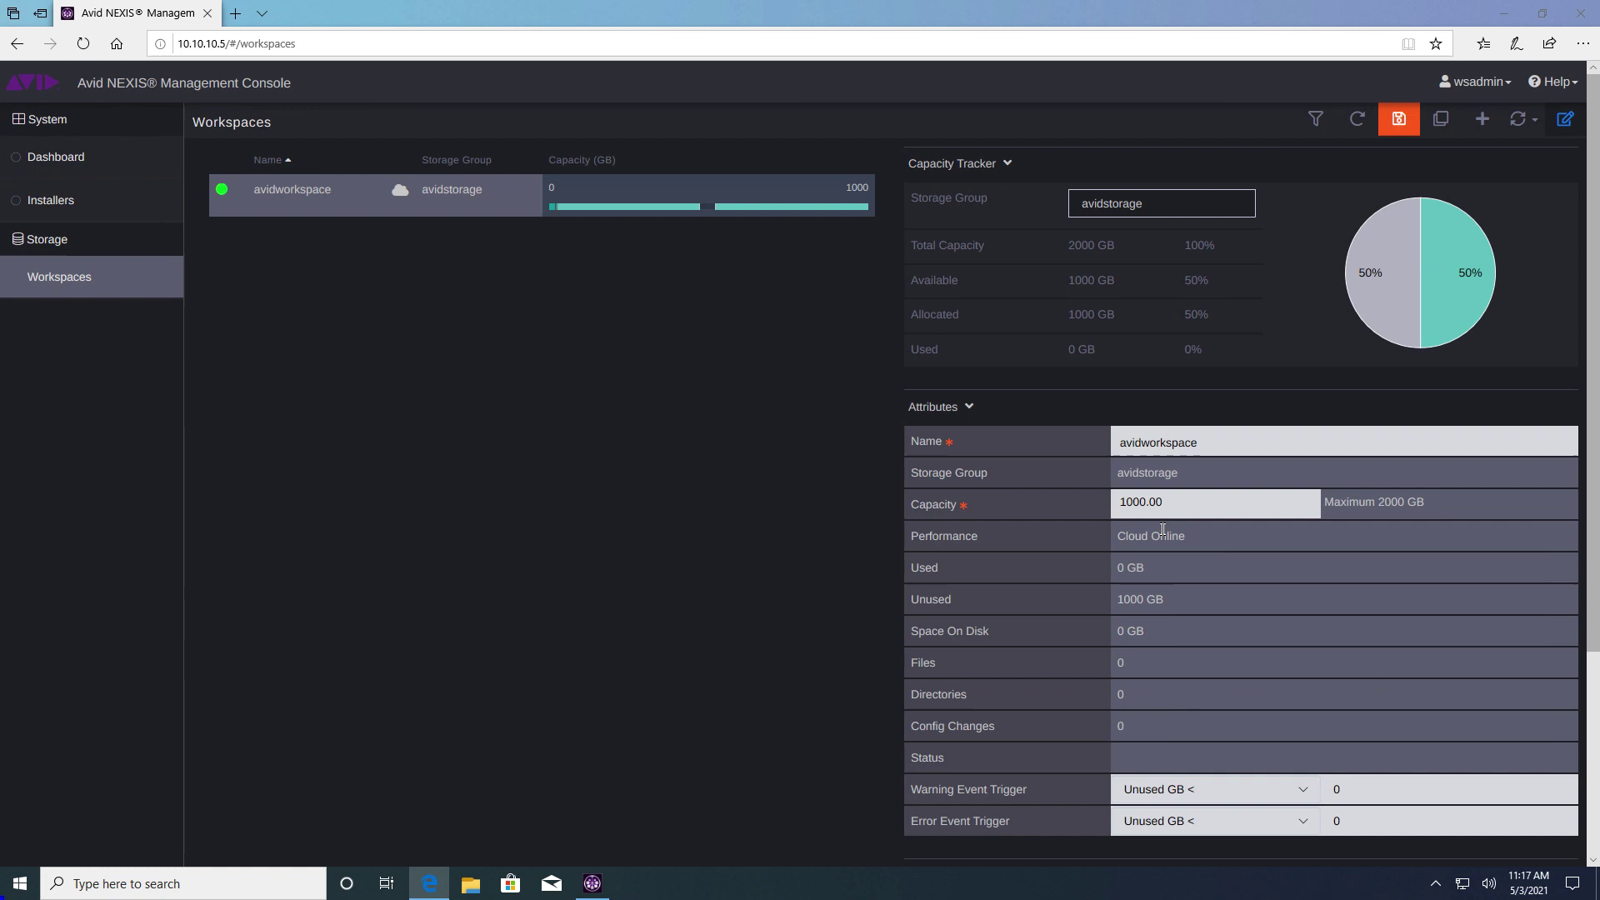
key(shift+Left)
key(shift+Home)
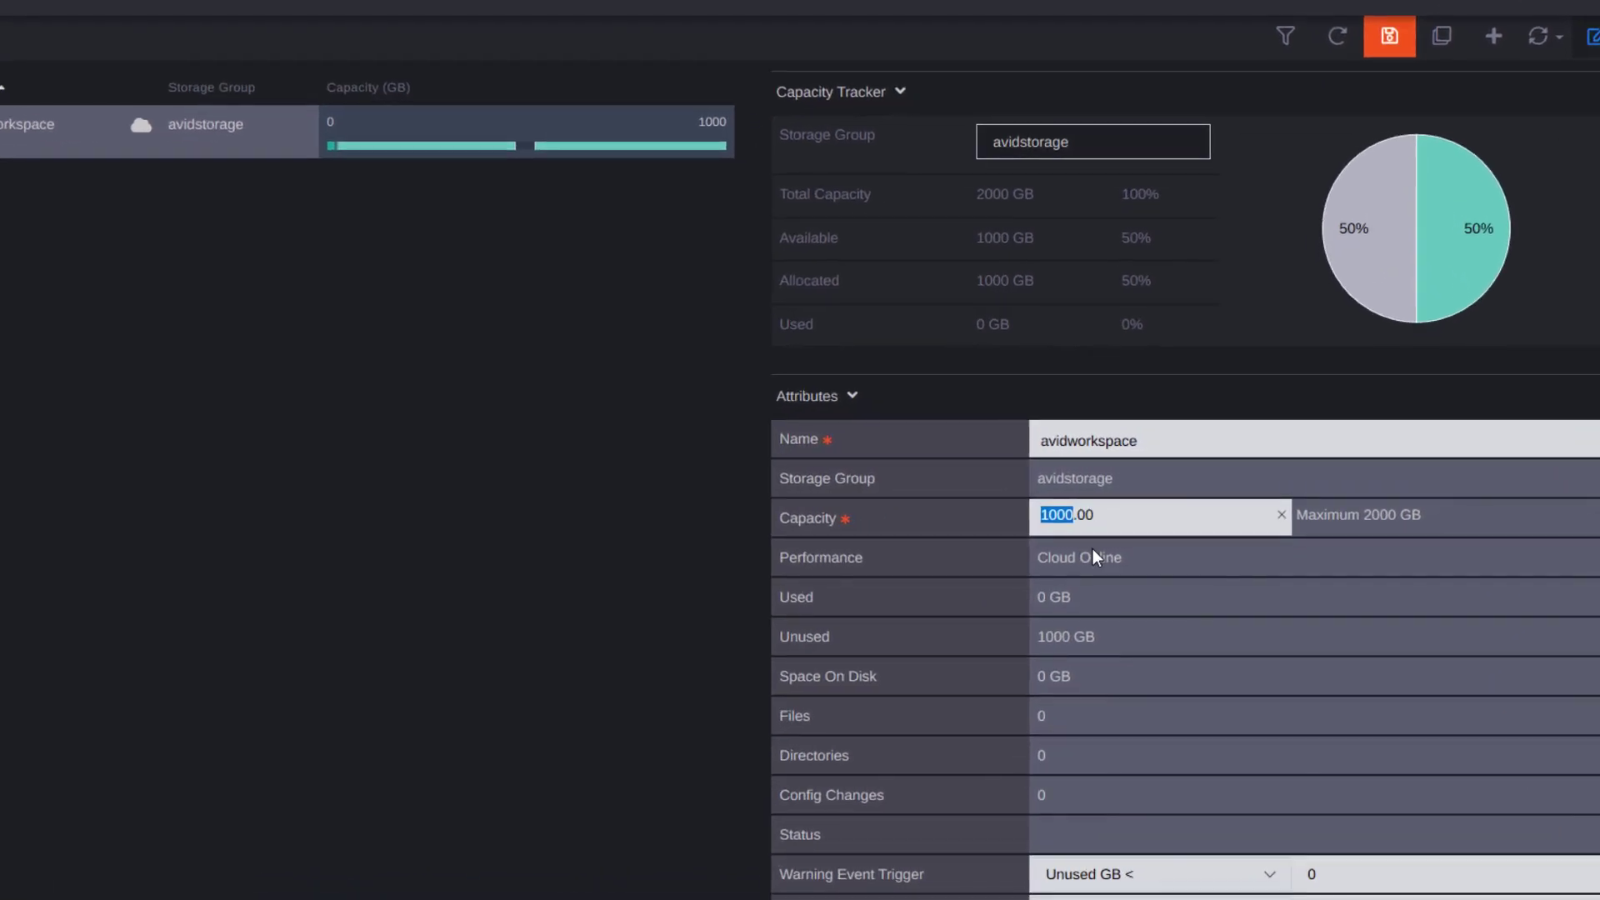
text(500)
click(1390, 35)
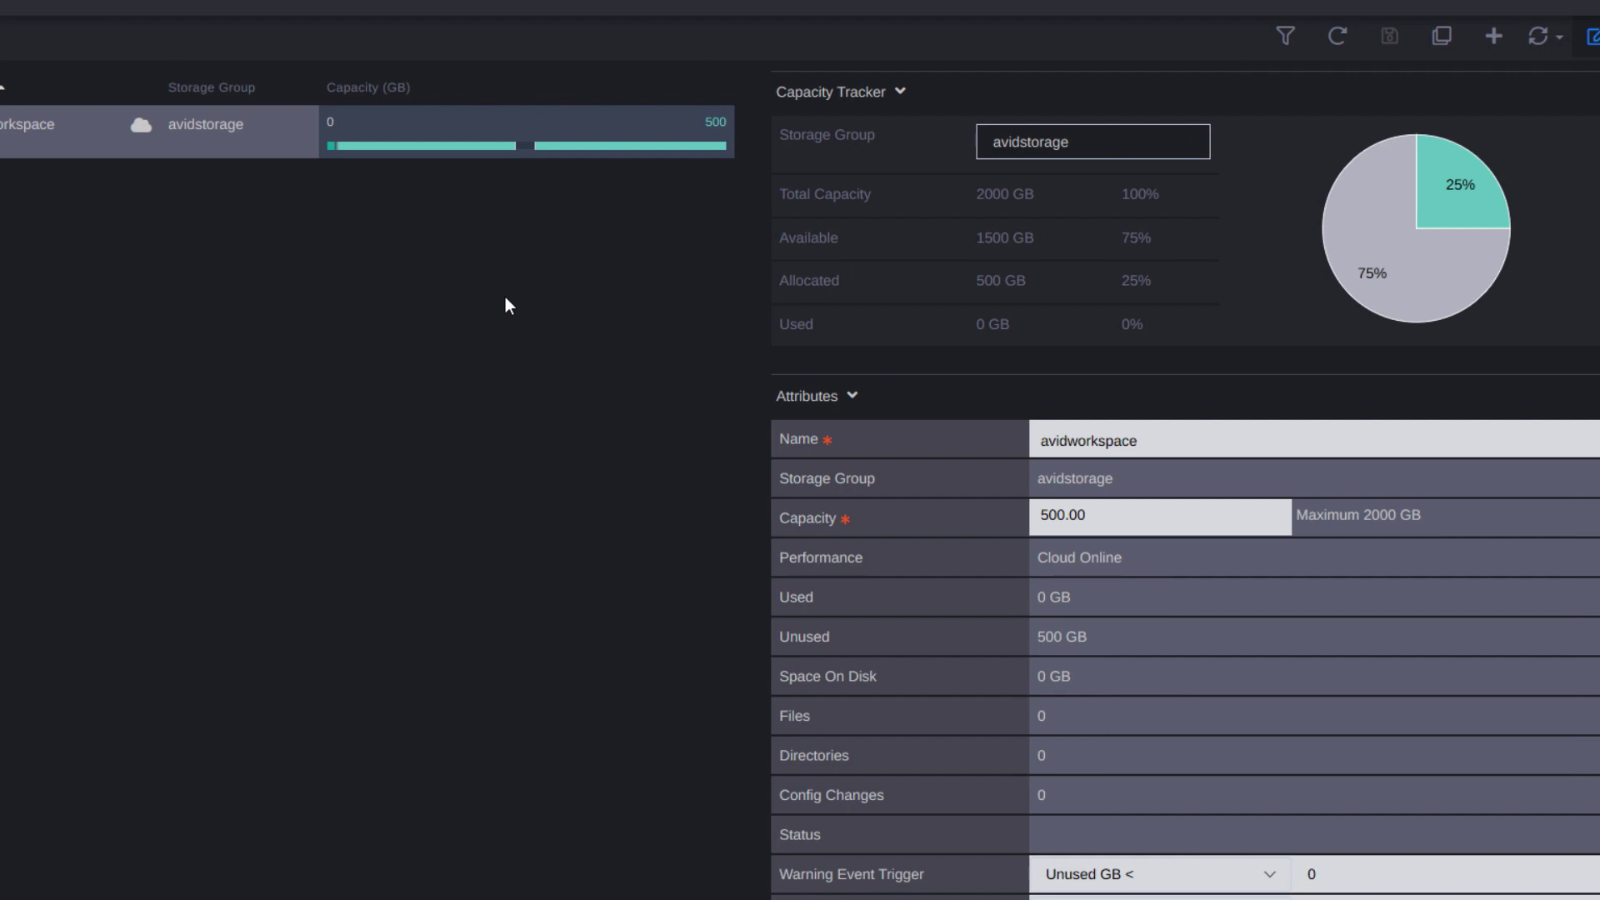
Step: Add a new workspace named Project1 with a capacity of 1000 GB
click(1500, 41)
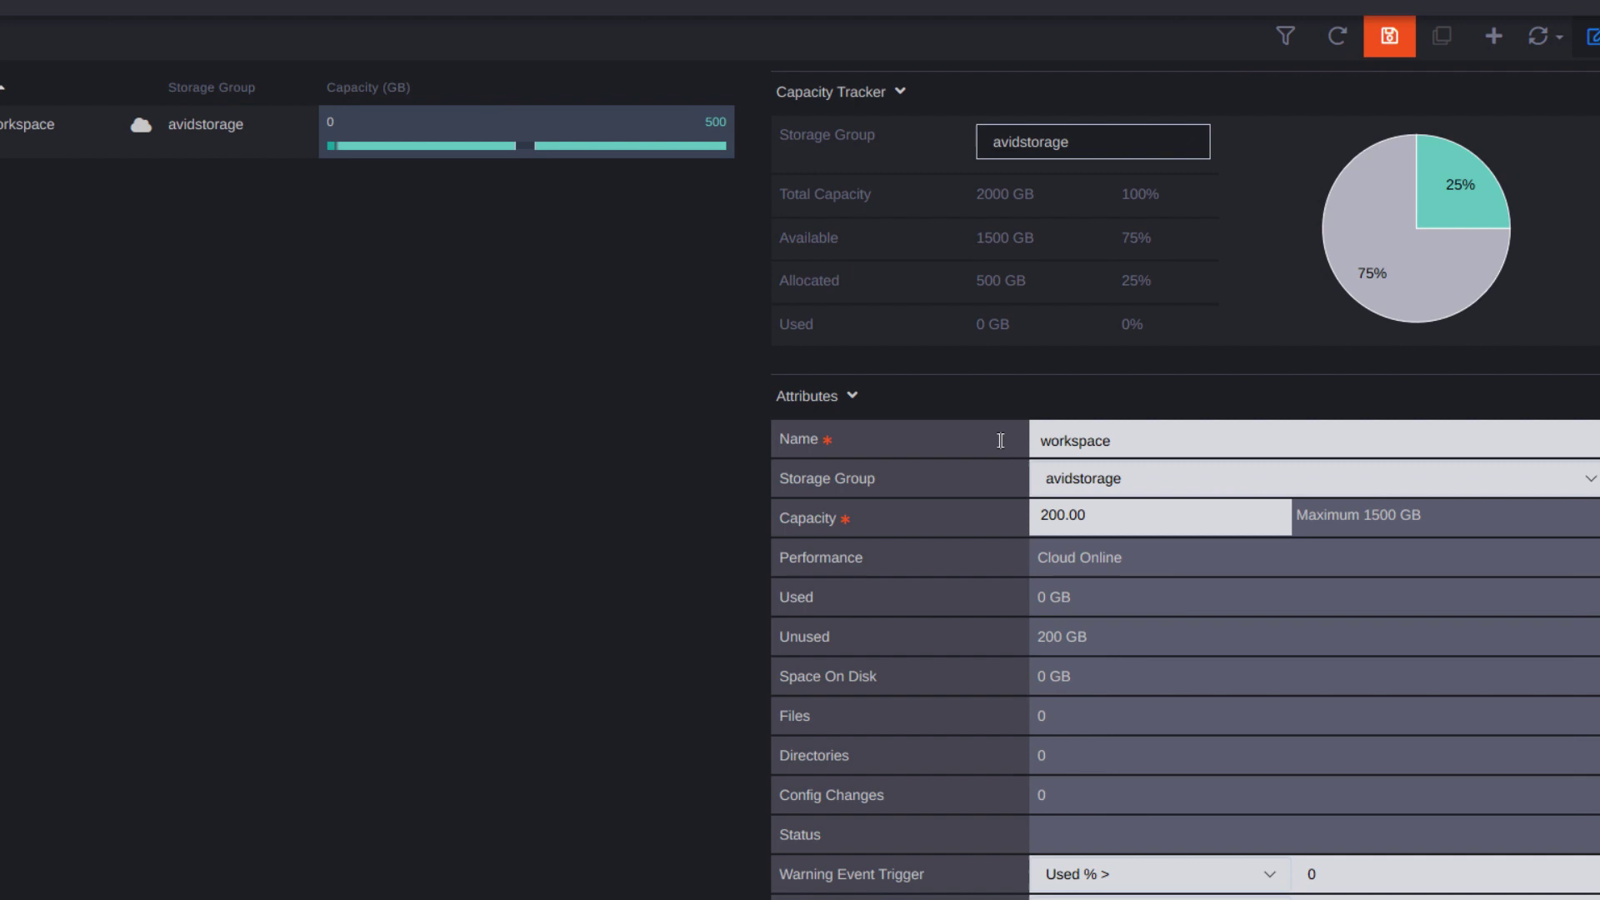
drag(1112, 440, 998, 439)
text(Project1)
click(1065, 515)
text(1000)
Step: Give four users, including the file transfer service and administrator users, Read/Write access to Project1
scroll(1468, 612, down, 5)
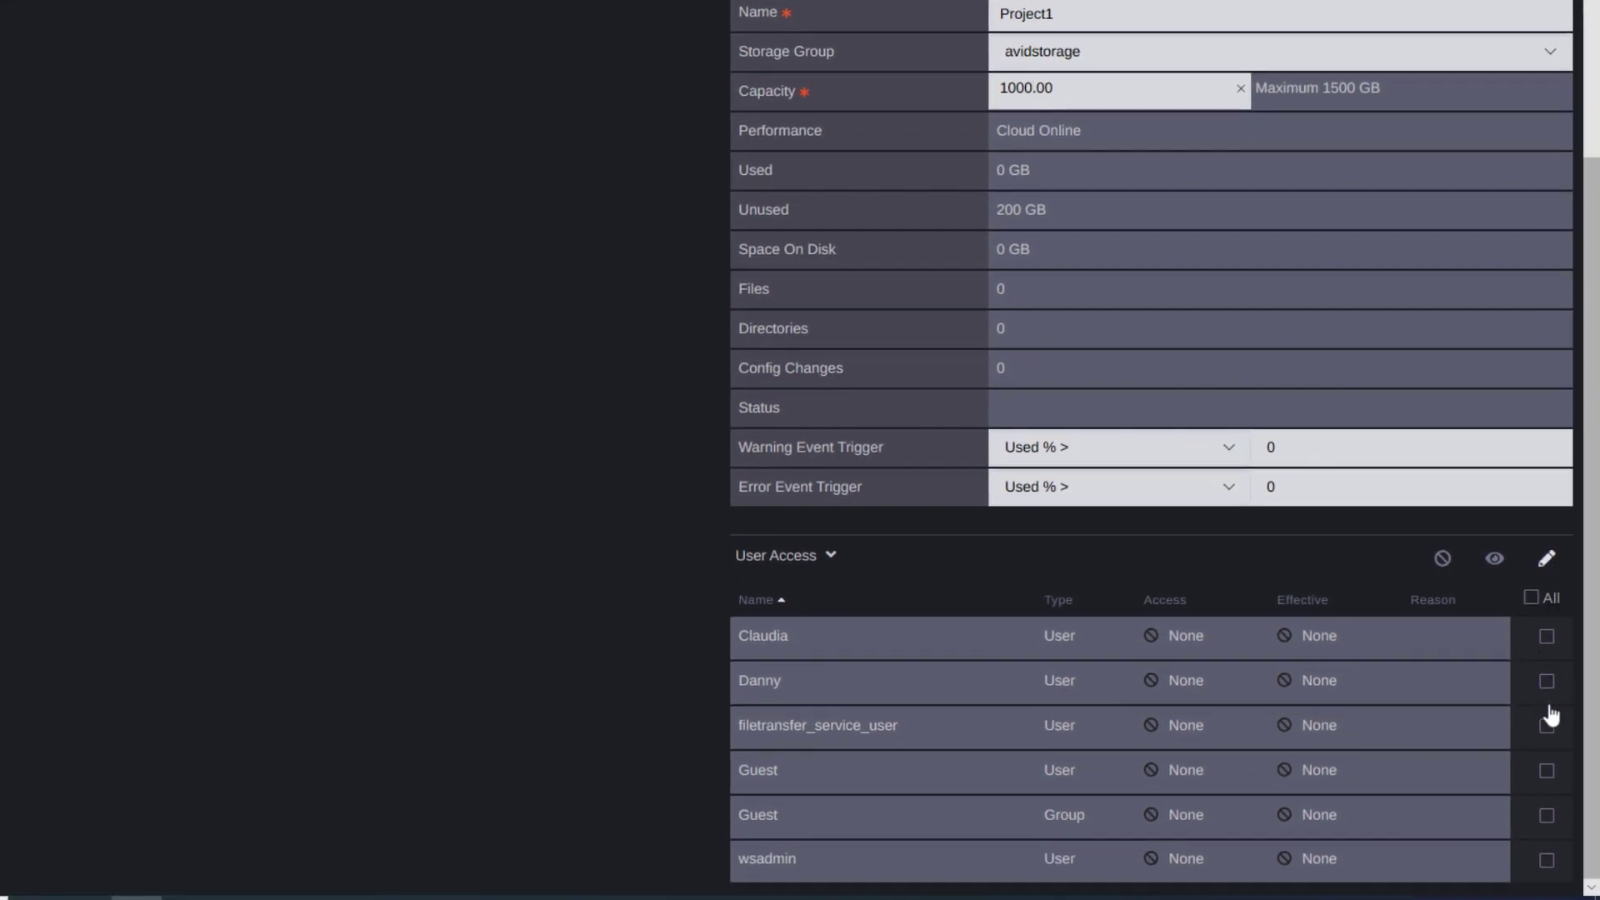
click(1546, 636)
click(1546, 681)
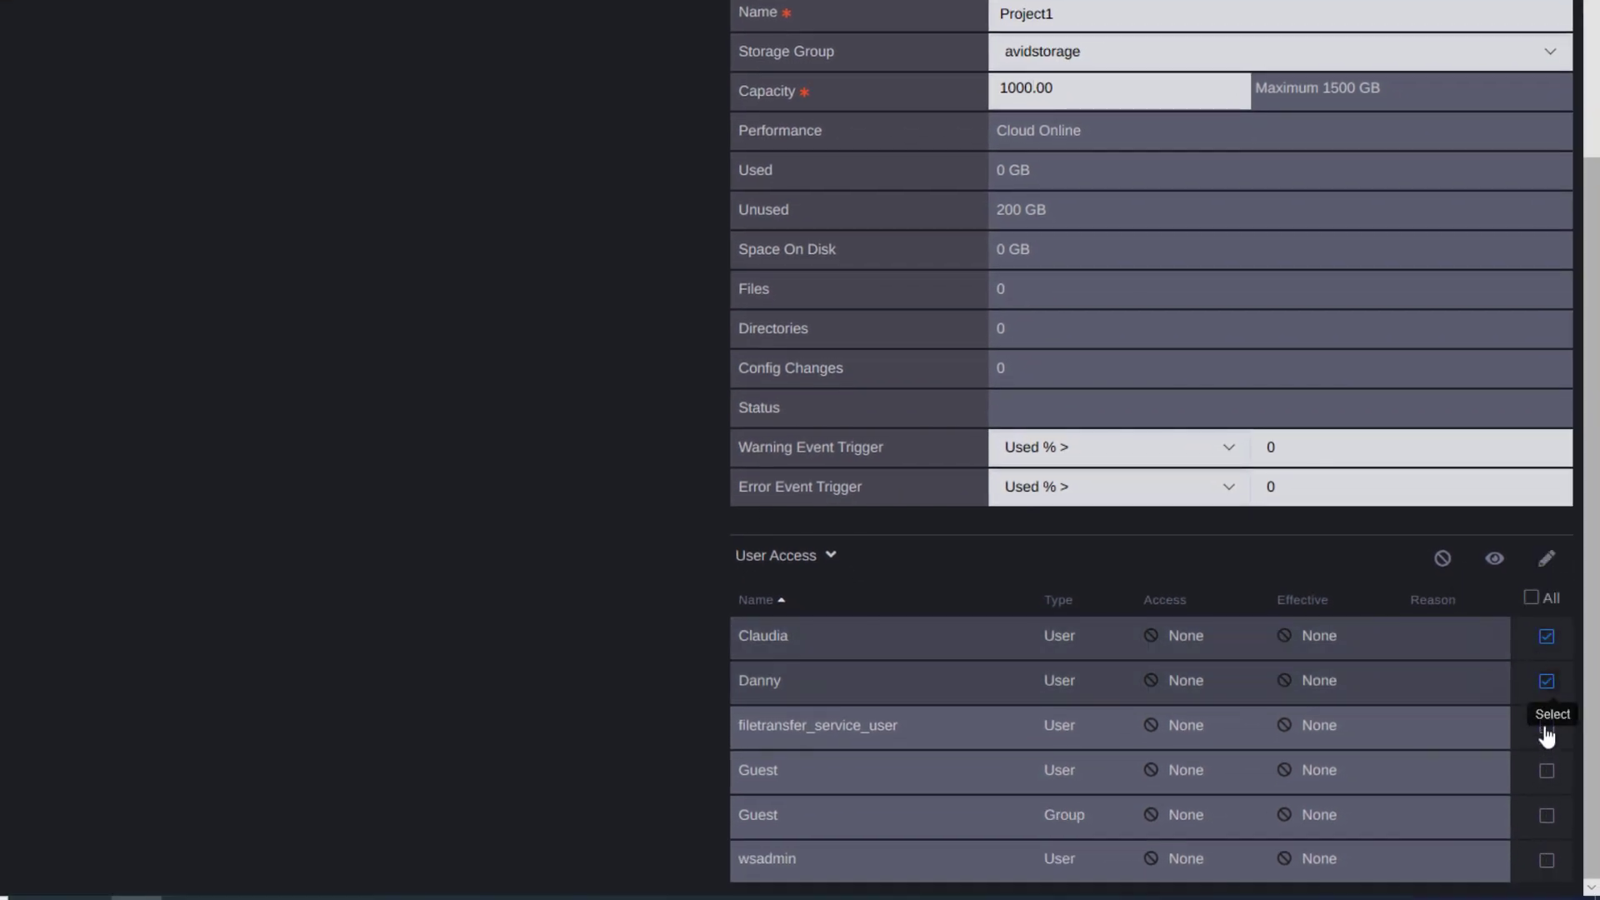
click(1546, 727)
click(1546, 860)
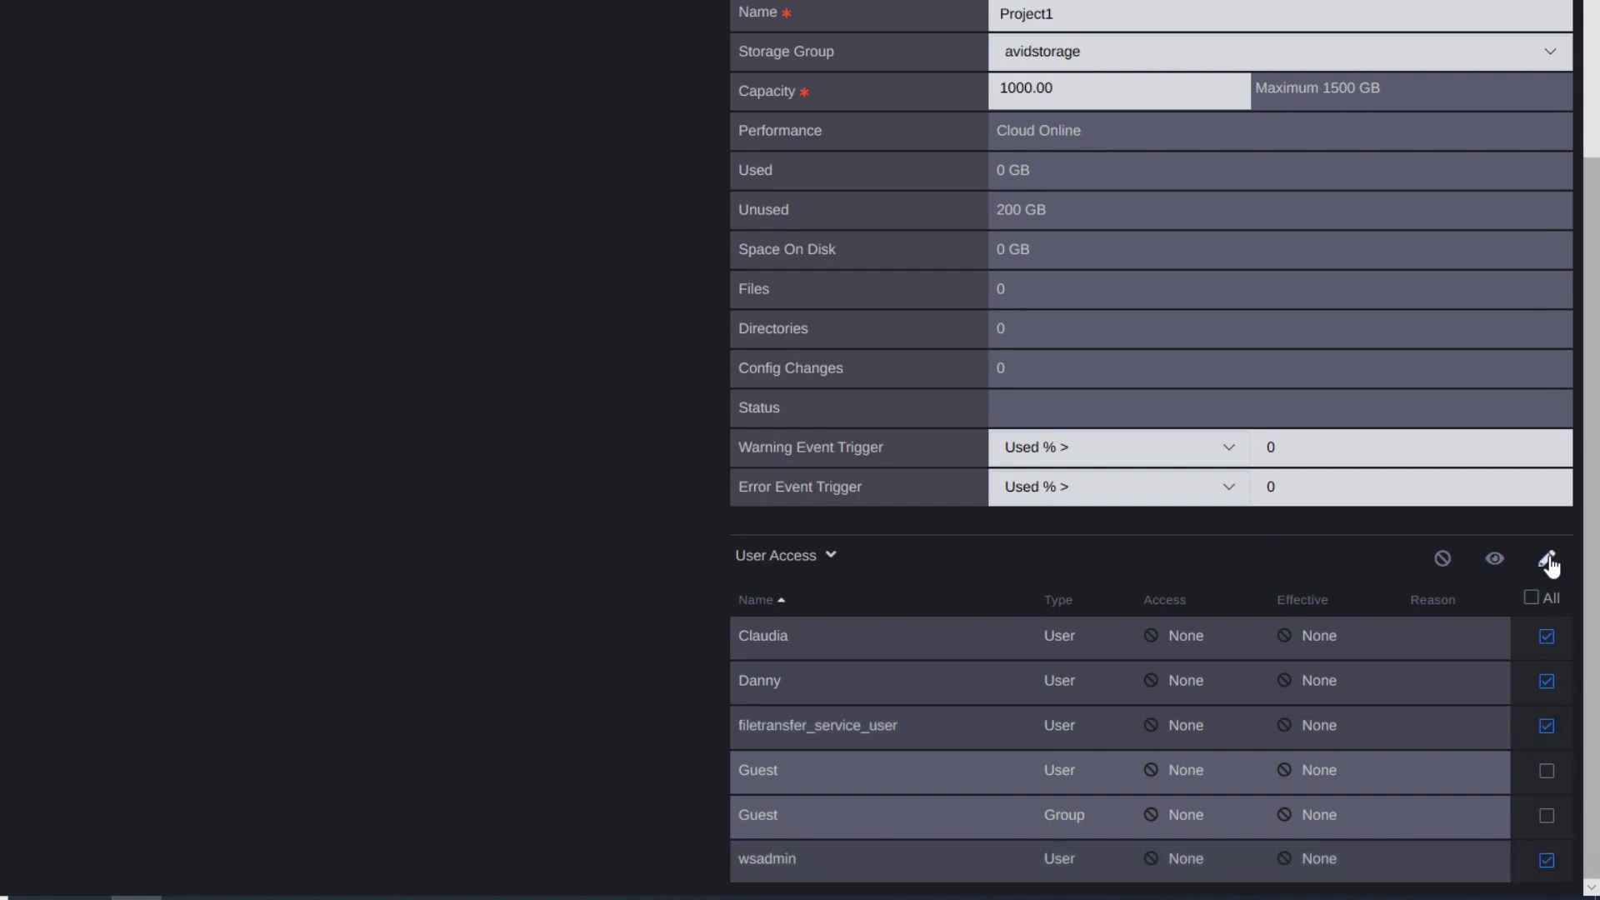
click(1503, 580)
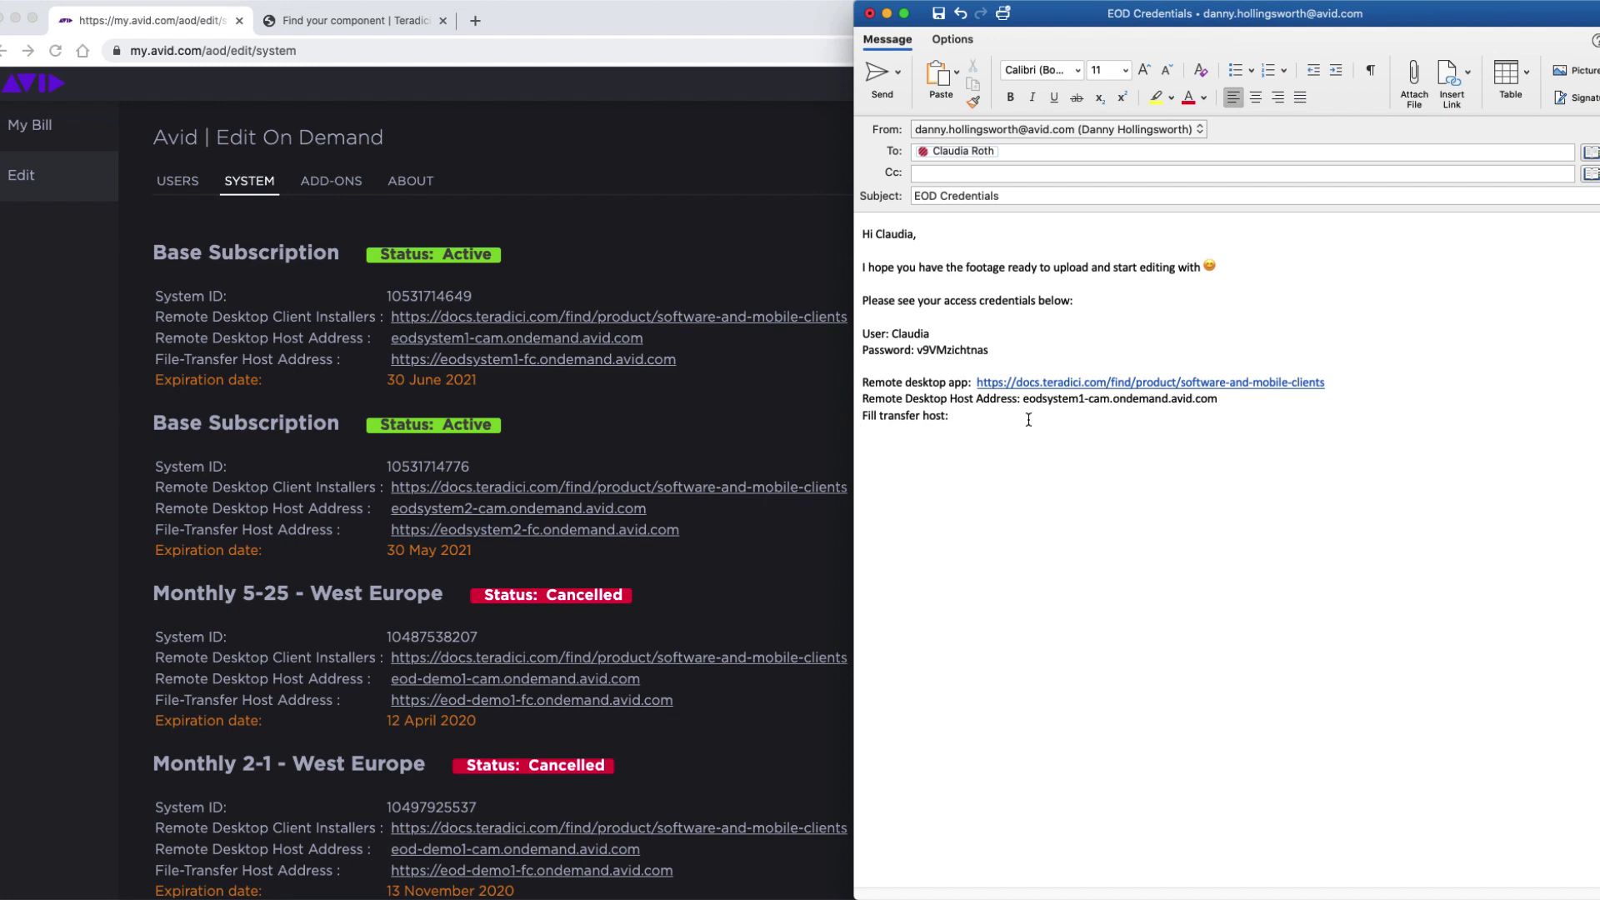
Step: Paste the file transfer host address, then sign off with 'Kind Regards,' and the sender's name
text(https://eodsystem1-fc.ondemand.avid.com)
key(Return)
key(Return)
text(Kind Regards,)
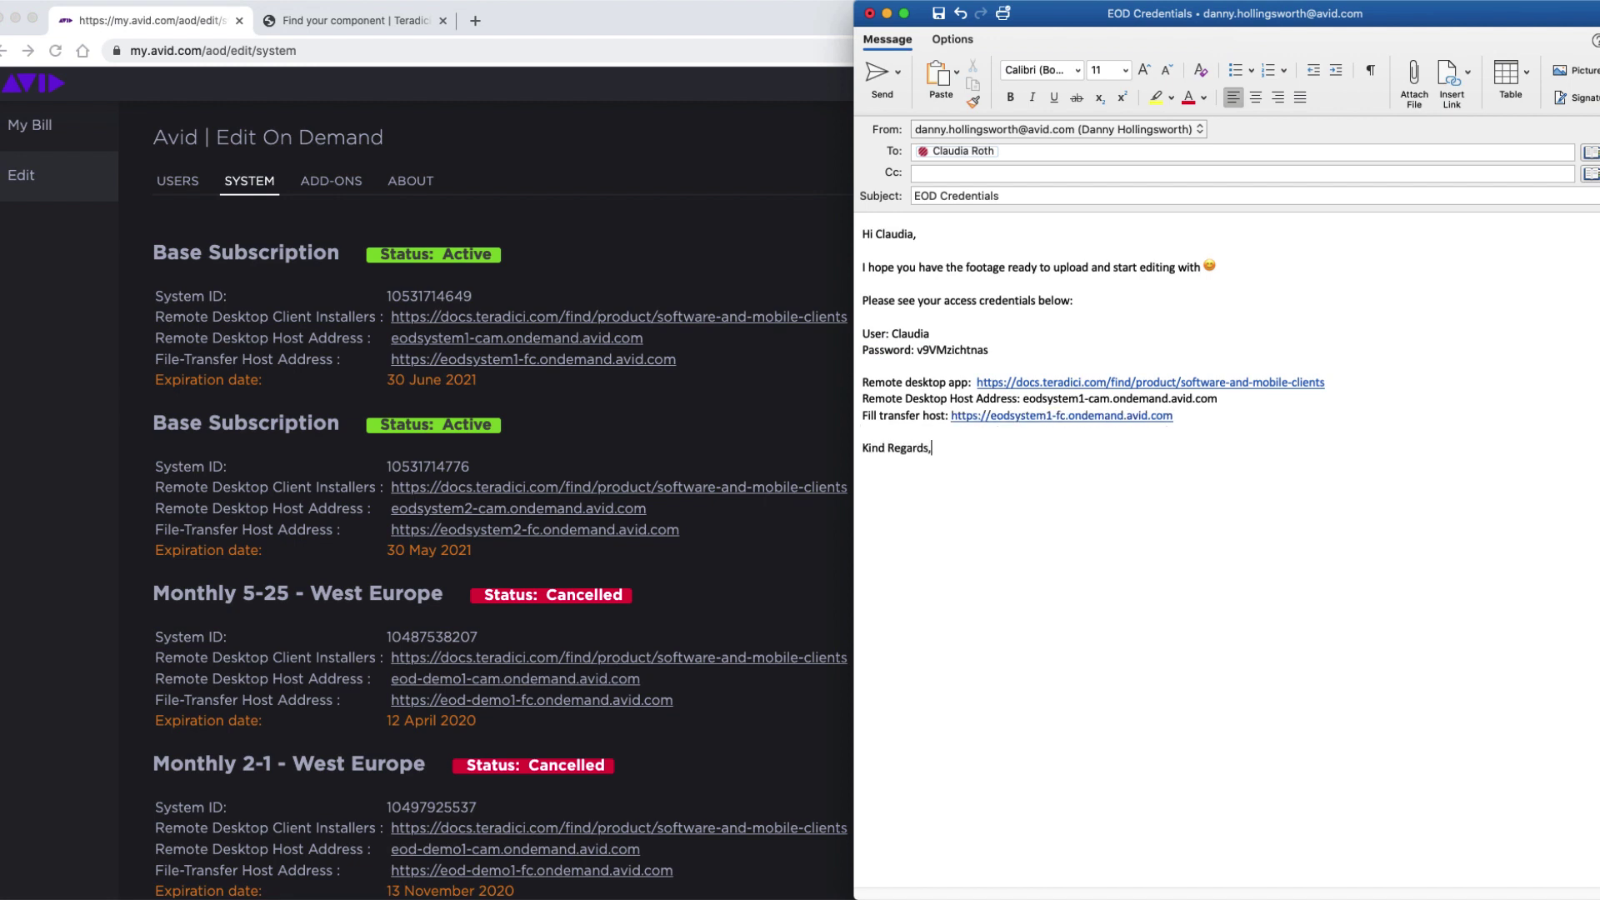
key(Return)
text(Danny)
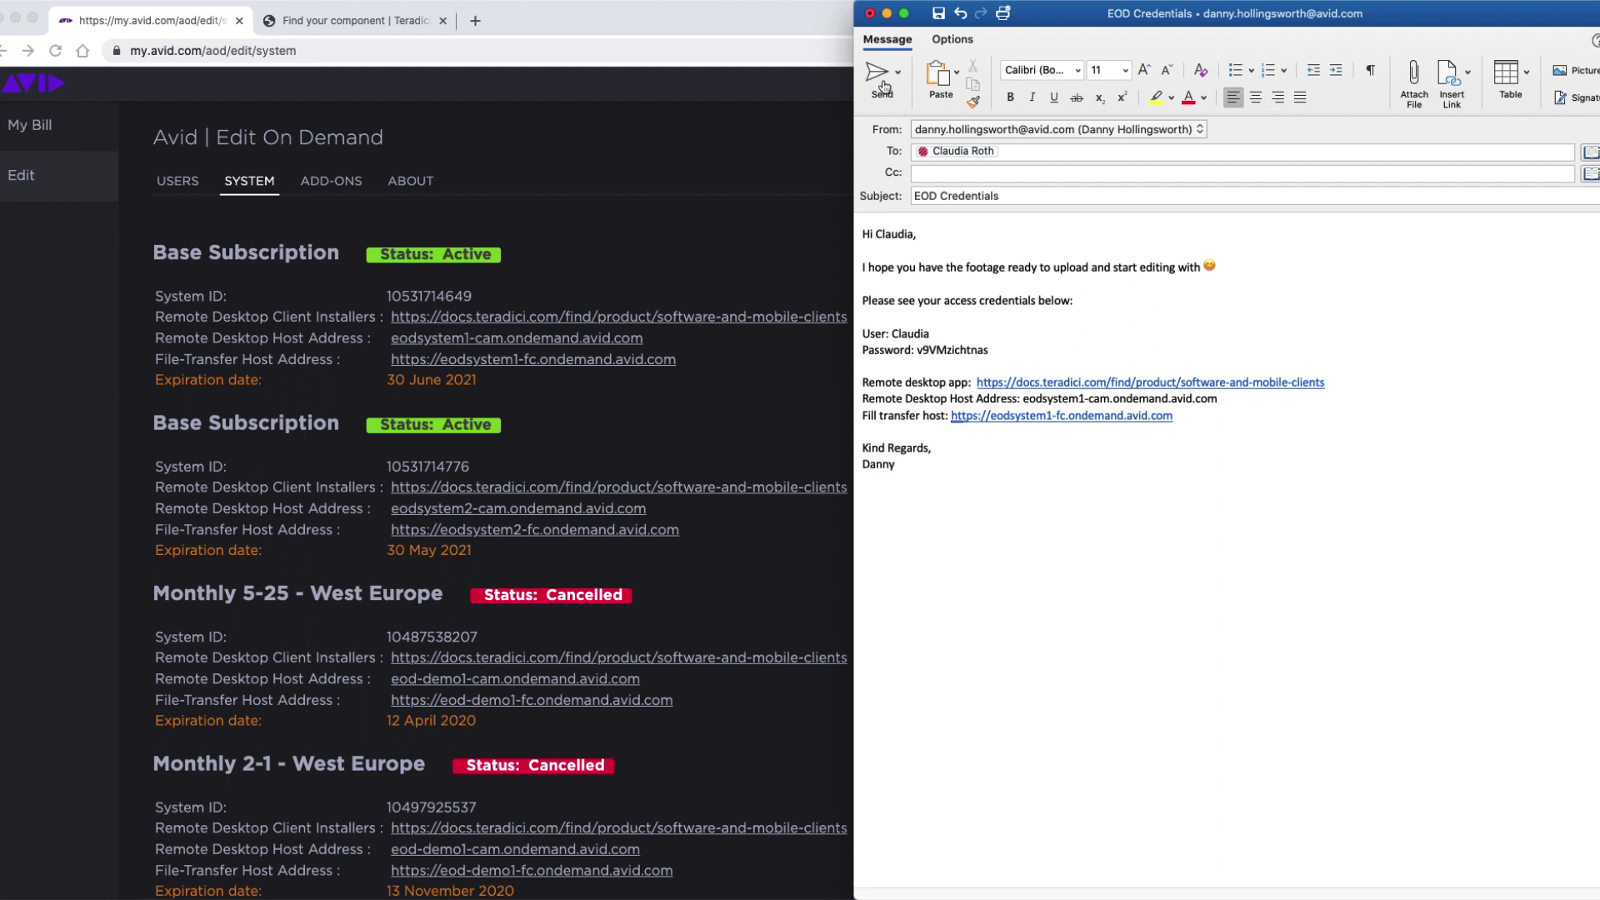